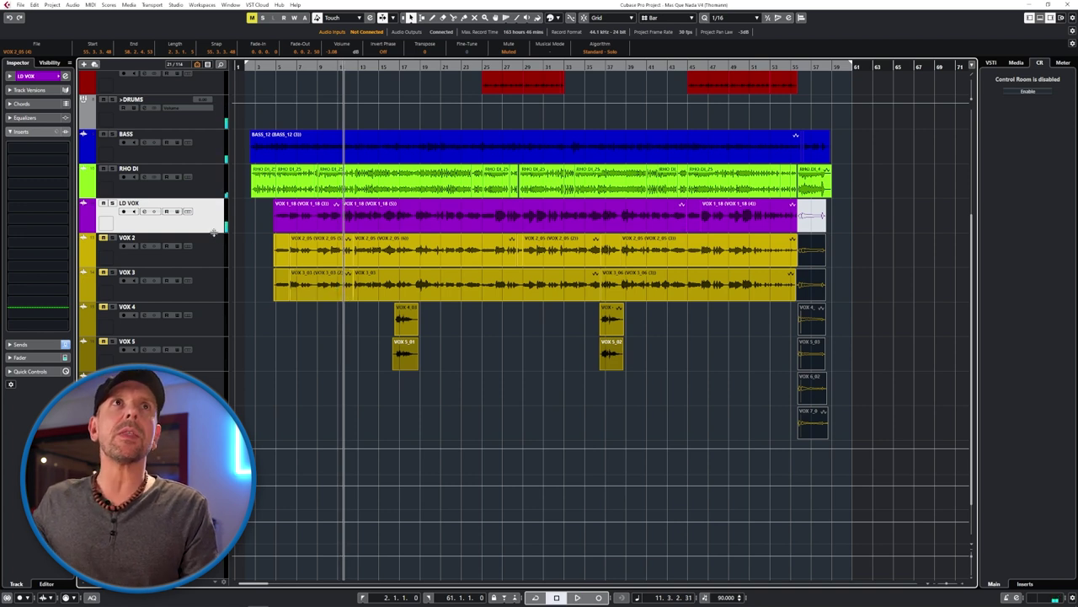
Enlarge the LD VOX track's height and play the uncompressed song from about bar 25.
drag(214, 232, 214, 299)
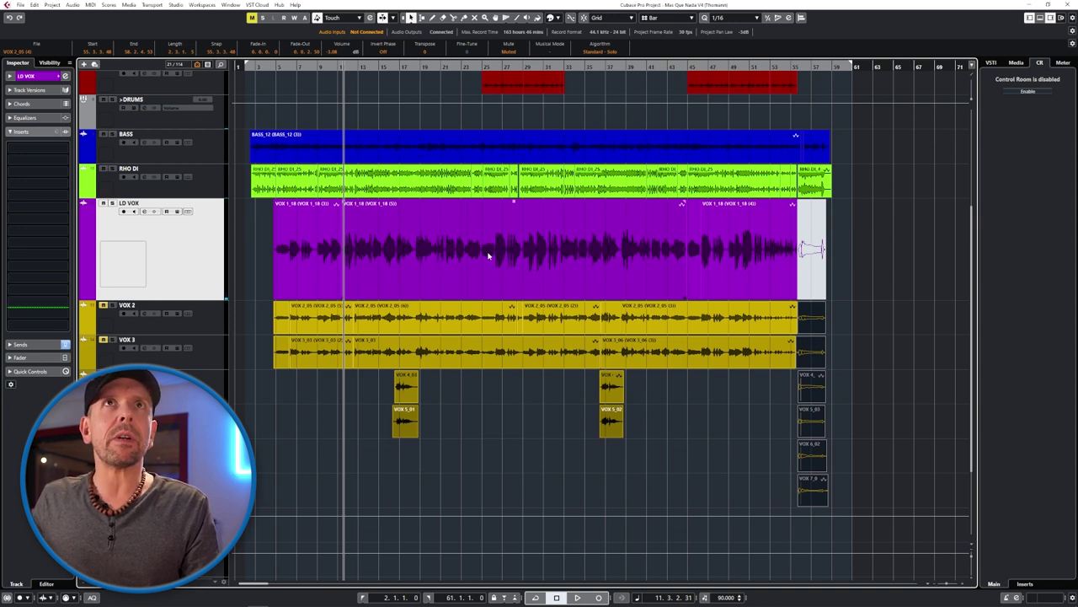
click(489, 66)
key(space)
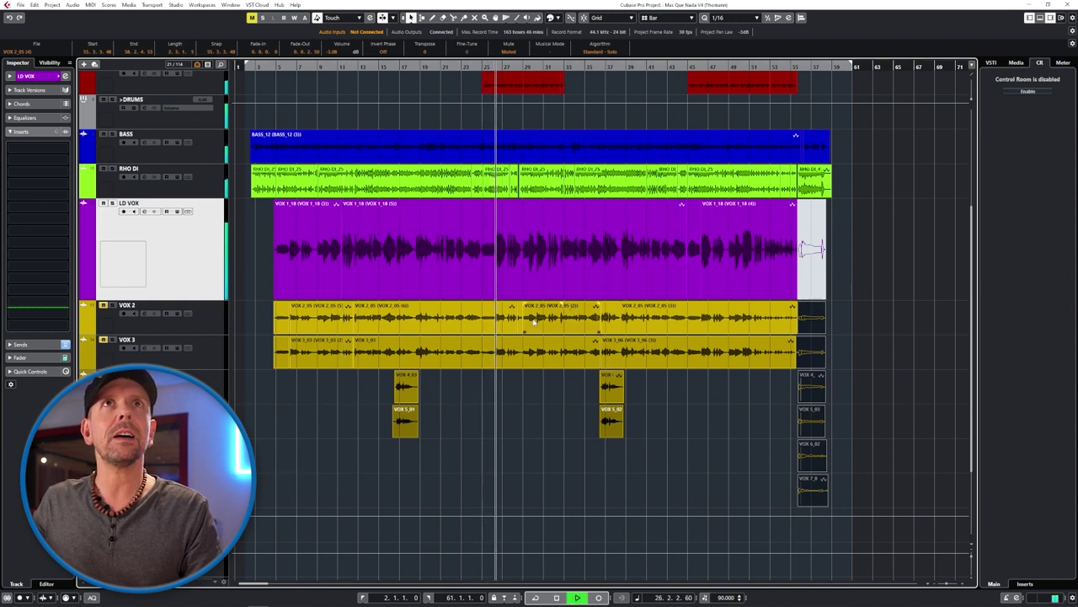
click(485, 67)
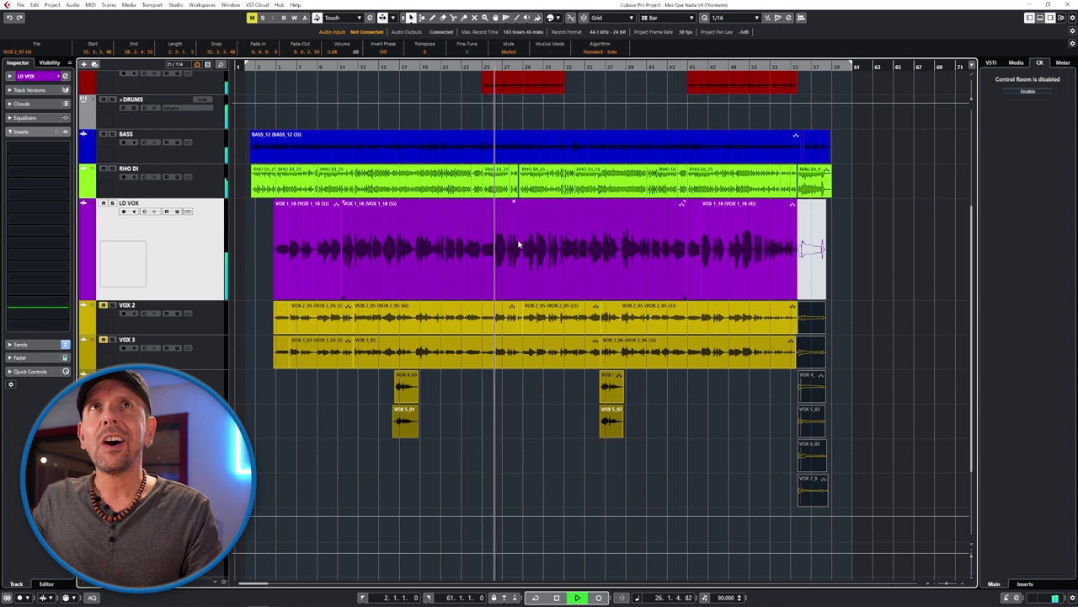
key(space)
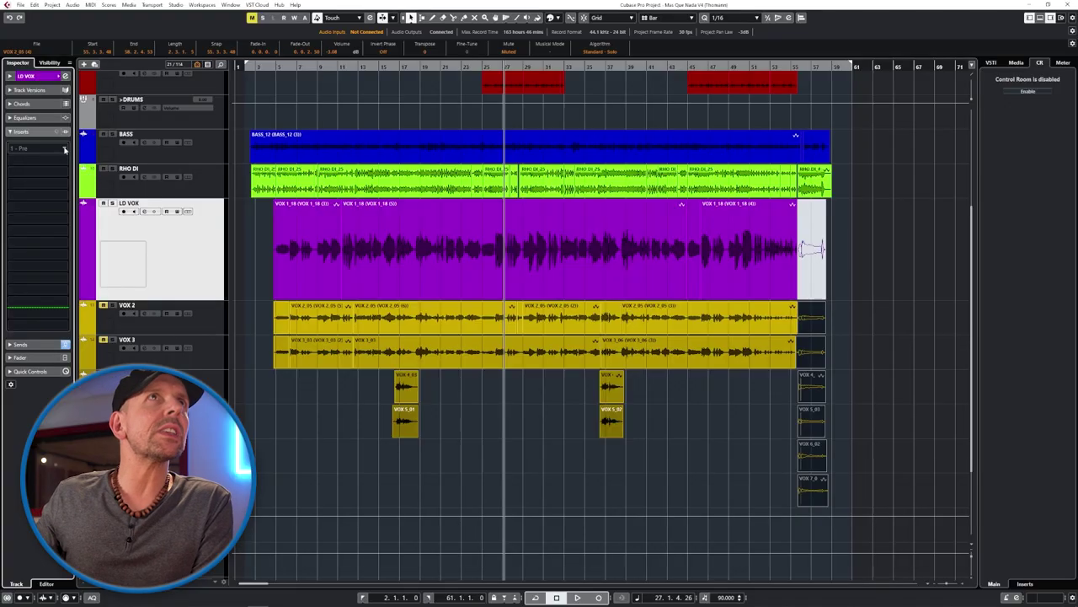
Insert the Waves RCompressor Mono dynamics plug-in in the first insert slot of LD VOX and move its window aside.
click(65, 149)
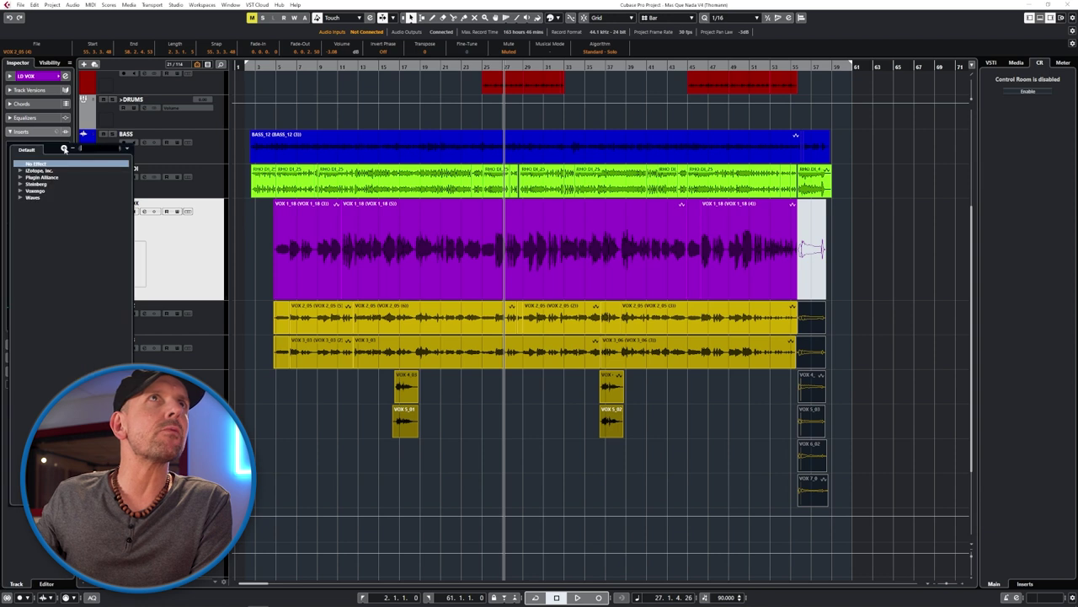
click(21, 198)
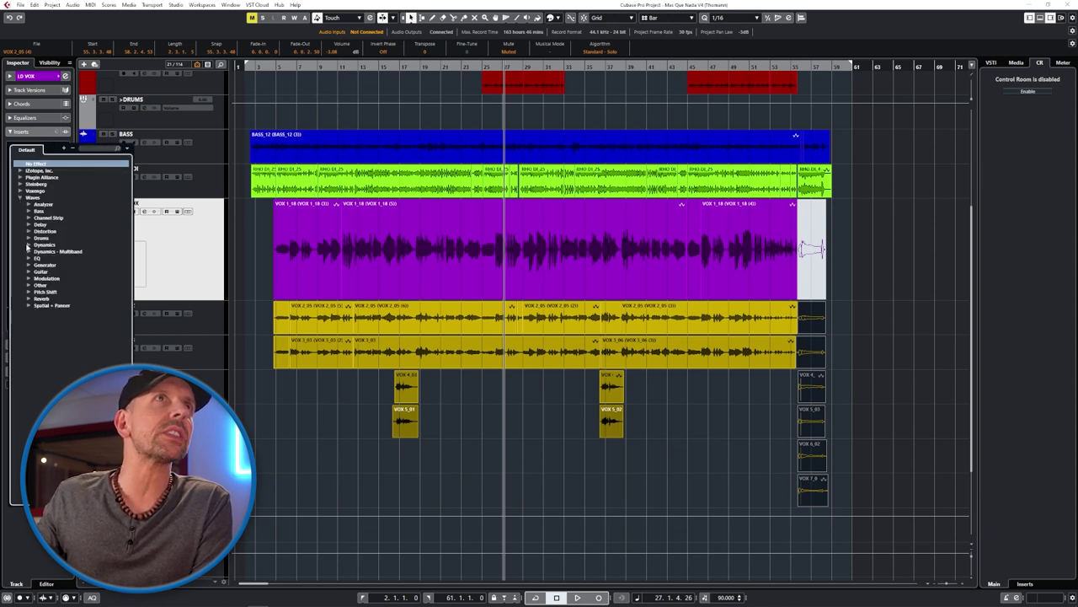
click(28, 244)
scroll(109, 365, down, 5)
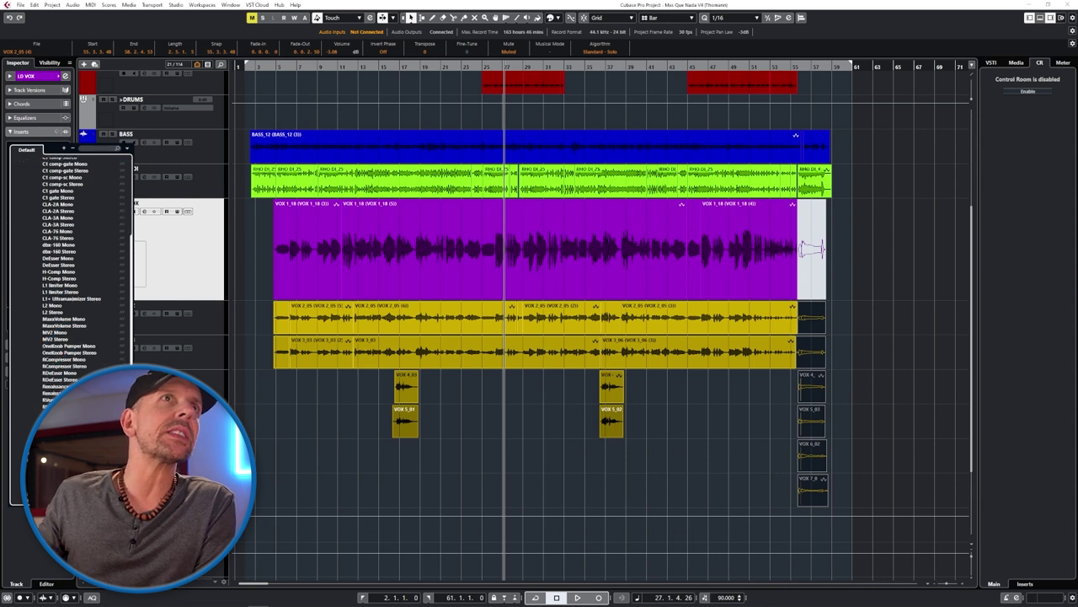
click(65, 360)
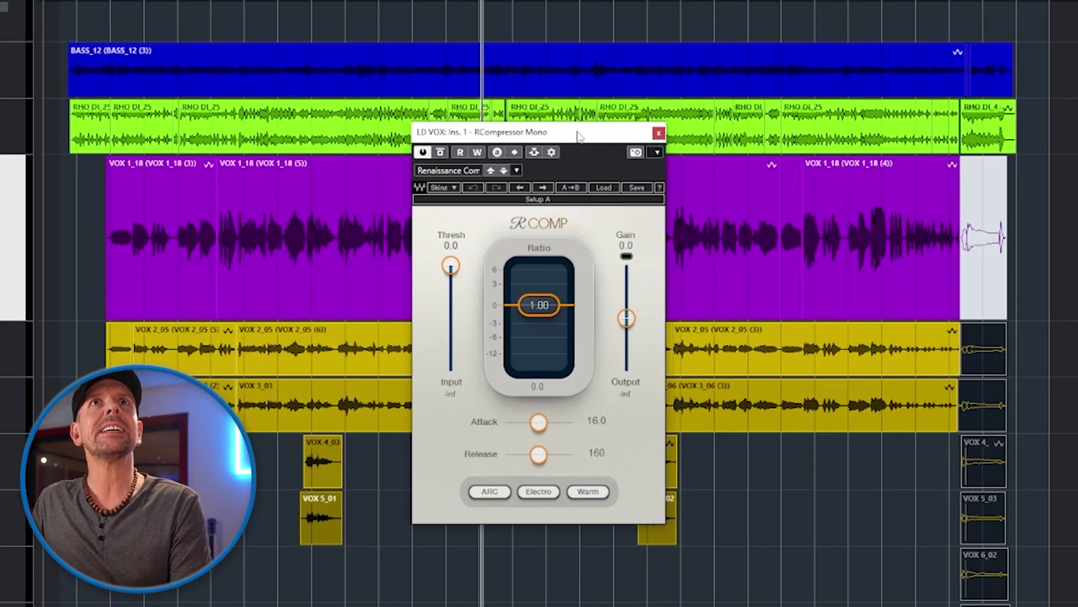
drag(578, 134, 567, 134)
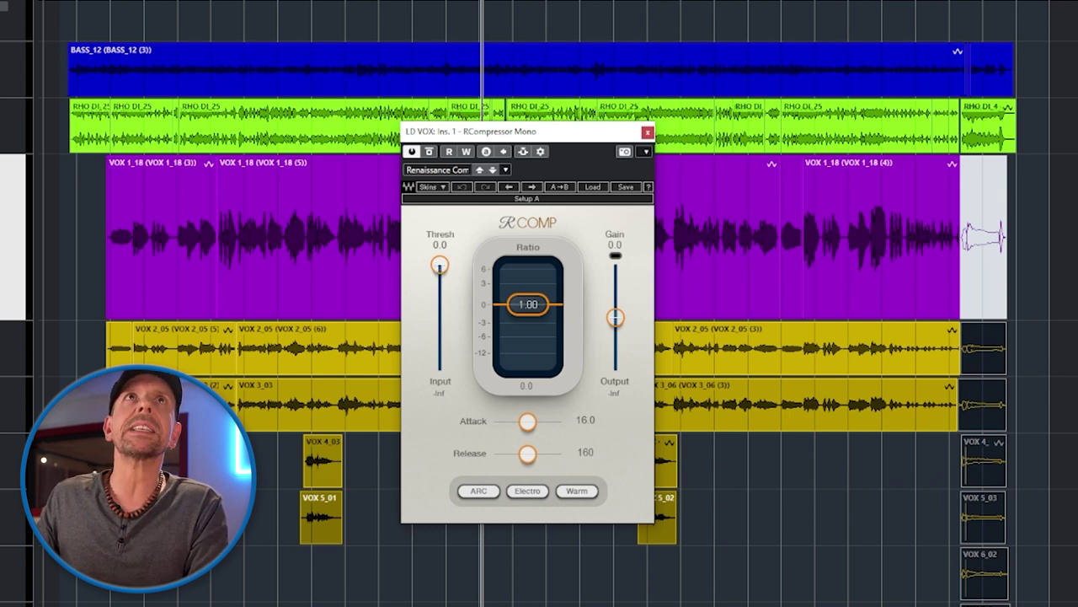
drag(578, 140, 755, 126)
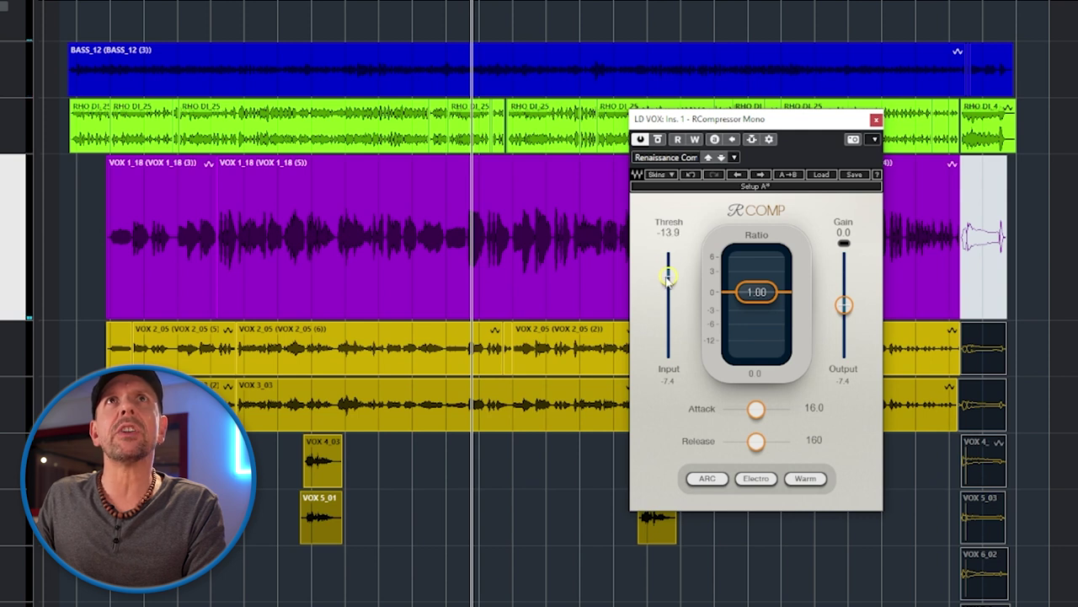
Set the vocal compressor's ratio to 2.02 and play the louder vocal phrase through it.
key(space)
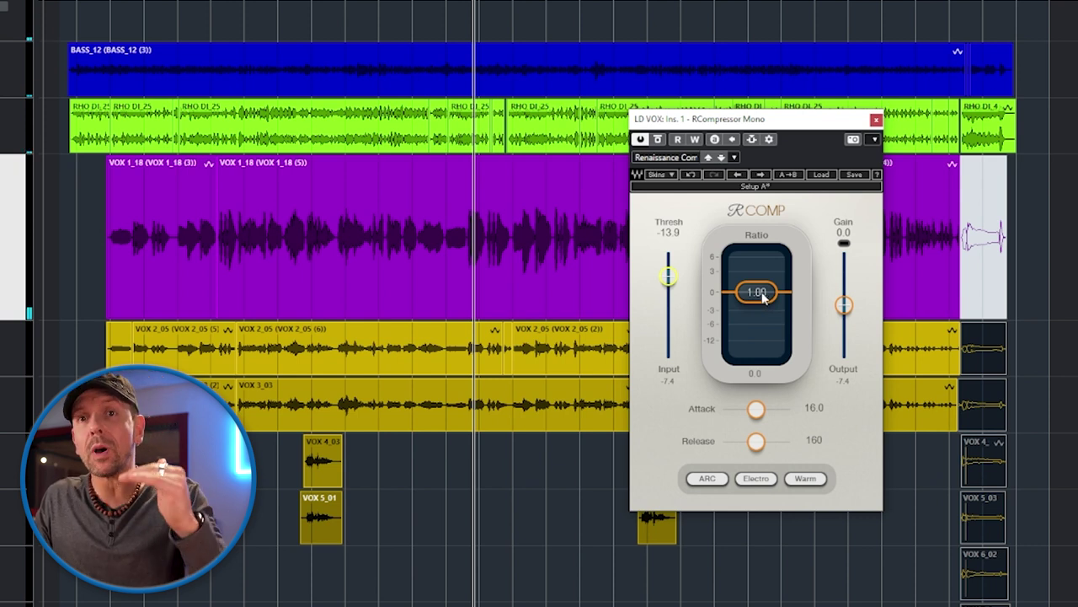
drag(757, 292, 756, 302)
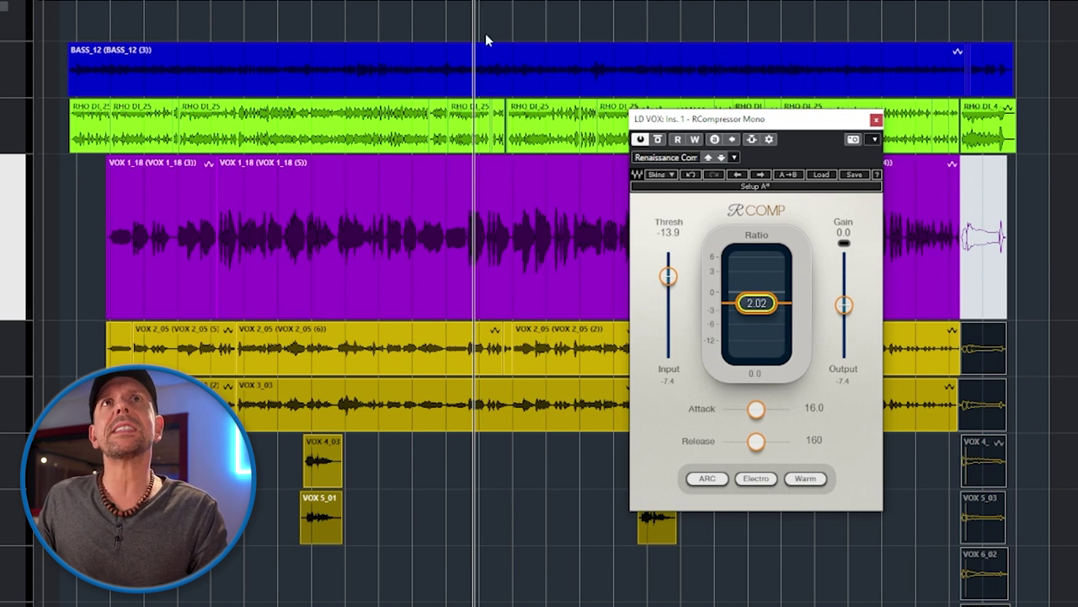
drag(449, 2, 449, 6)
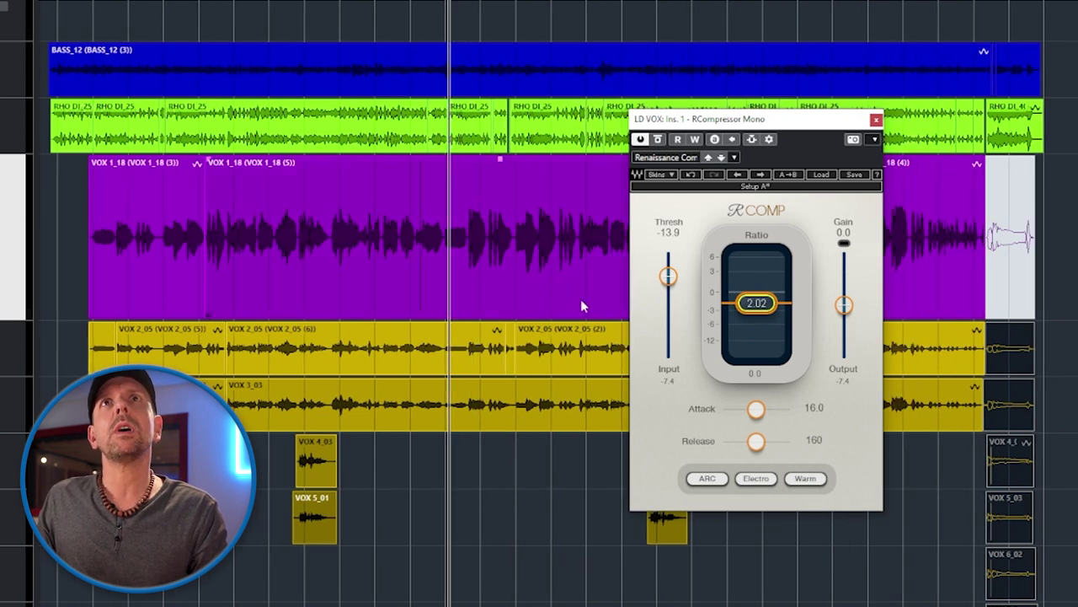
key(space)
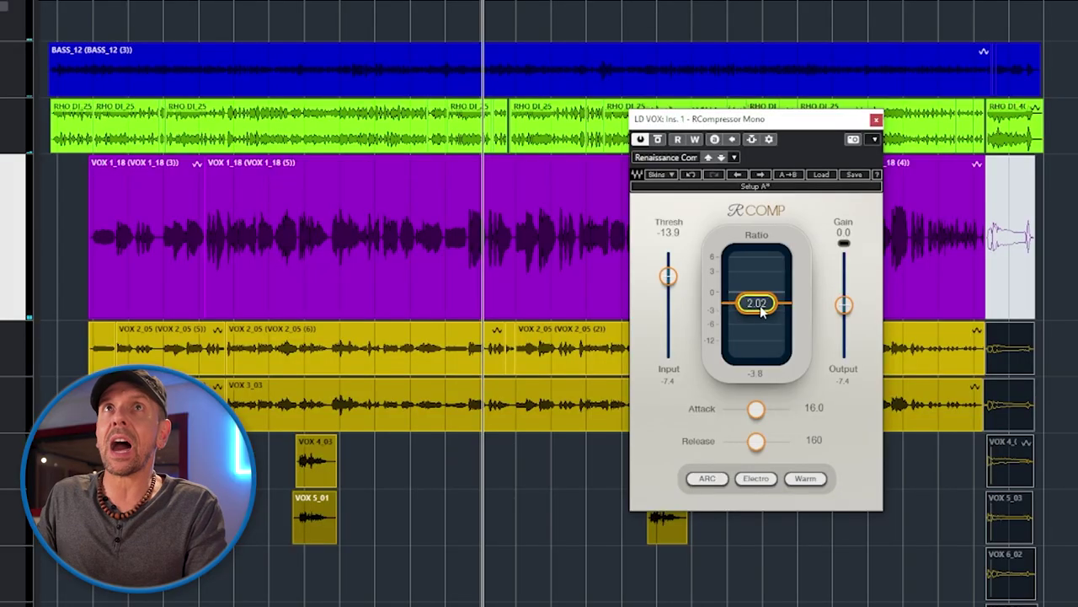
Try vocal compression ratios of 10.74 and 49.69 during playback, then reduce the ratio to 3.18.
drag(760, 305, 757, 329)
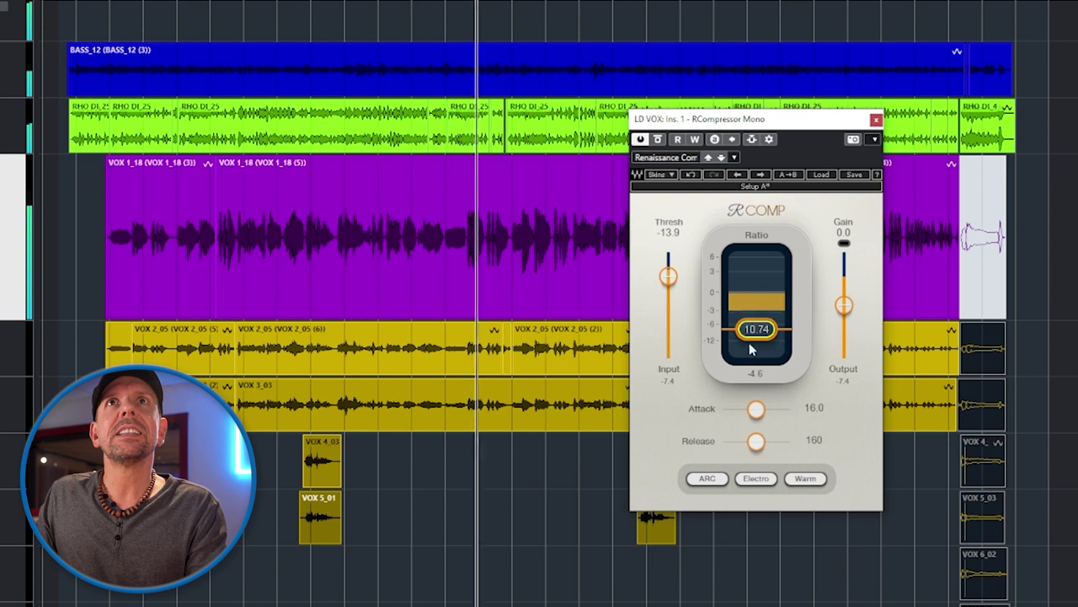
drag(753, 348, 754, 359)
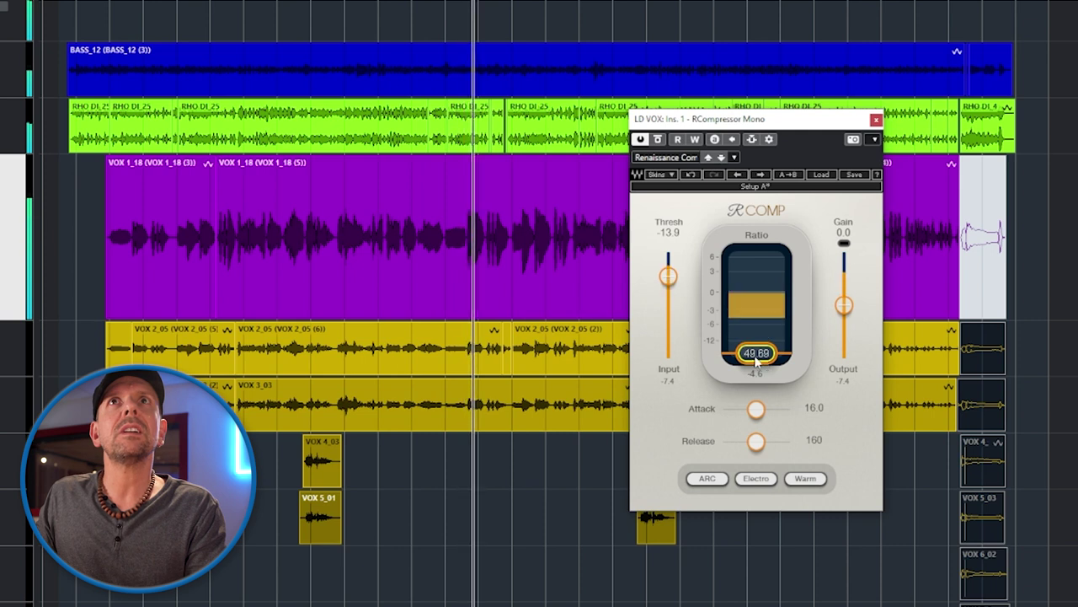
drag(756, 358, 757, 310)
Lower the vocal compressor's threshold to -19.9, raise the ratio to 50.00 and audition the heavy compression.
drag(666, 279, 669, 282)
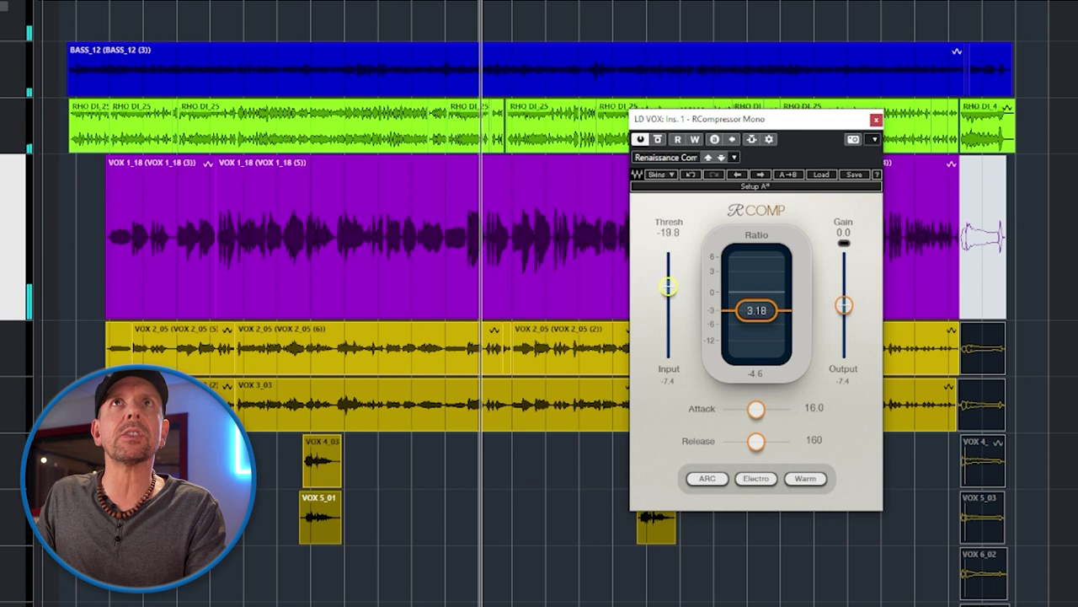
key(h)
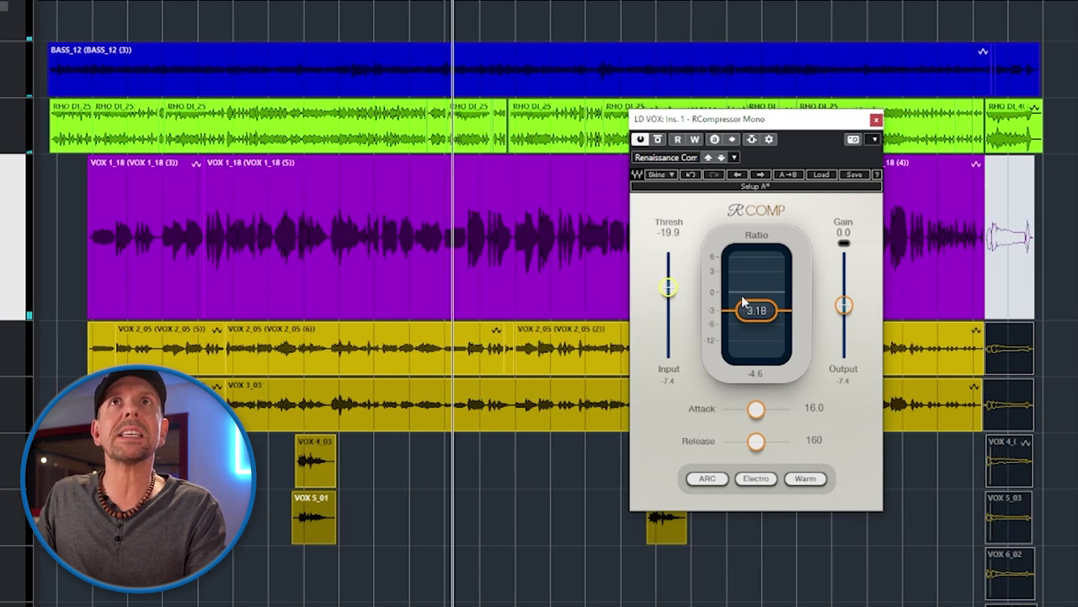
drag(757, 310, 756, 353)
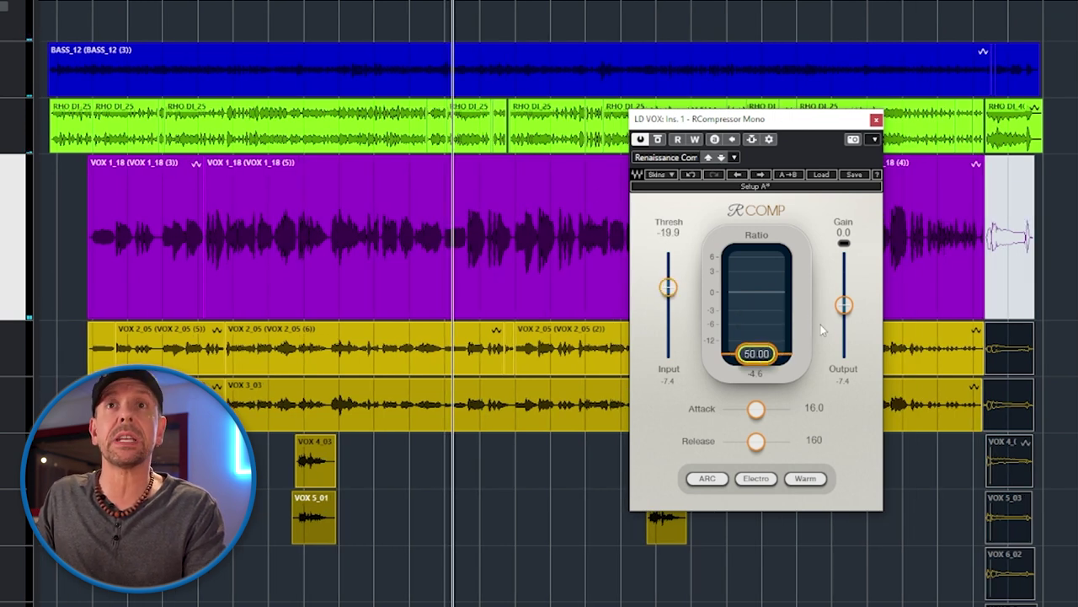
key(space)
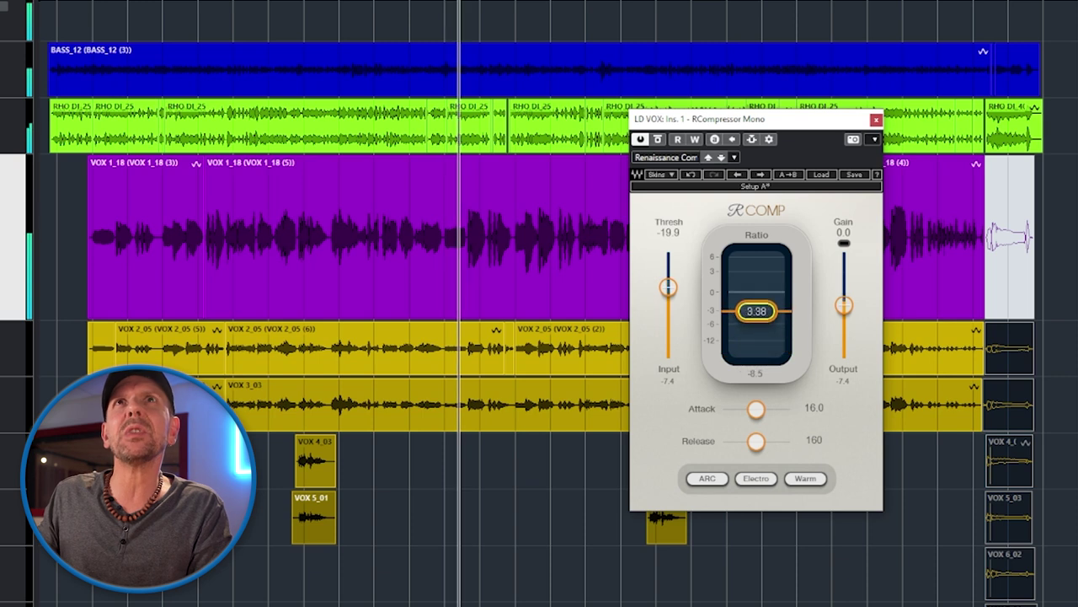
Set the vocal compressor's ratio to 2.16 and its threshold to -19.6.
drag(757, 305, 757, 309)
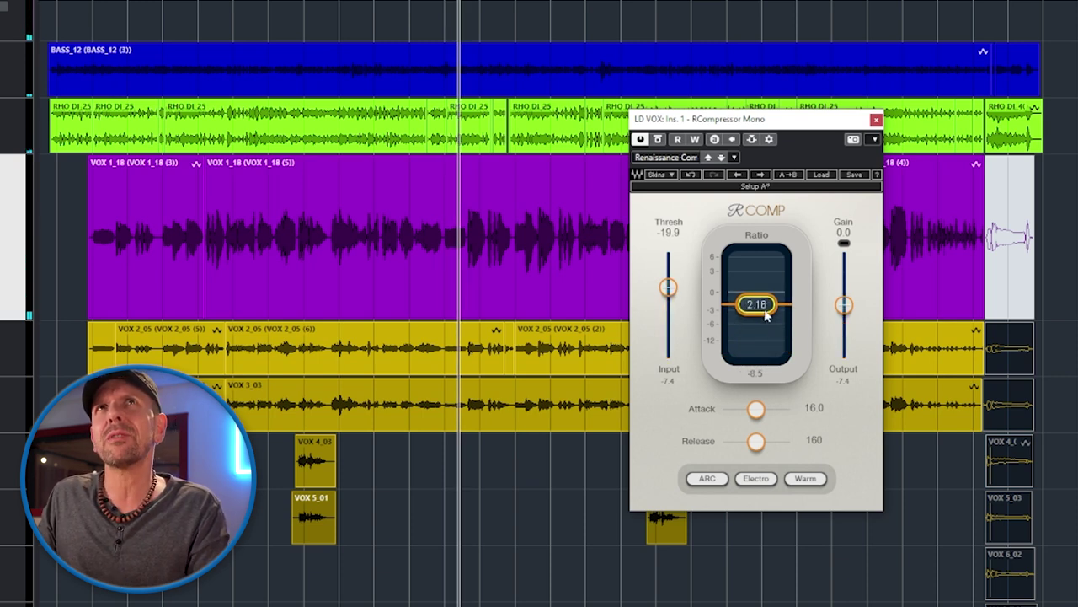
drag(666, 287, 667, 288)
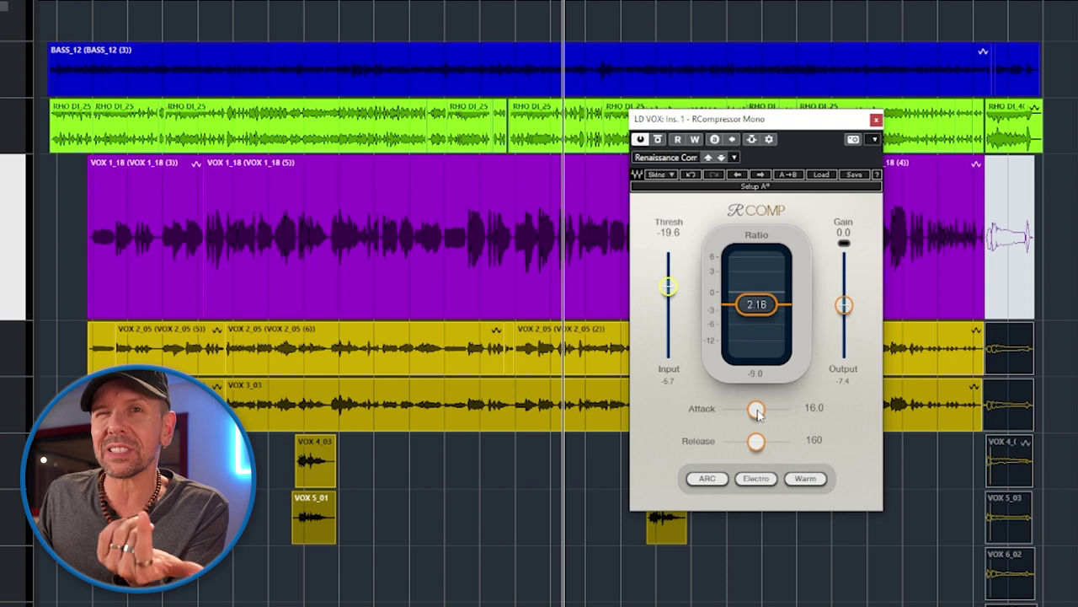
Audition the compressed lead vocal from near the beginning of the song.
key(KP_Subtract)
key(h)
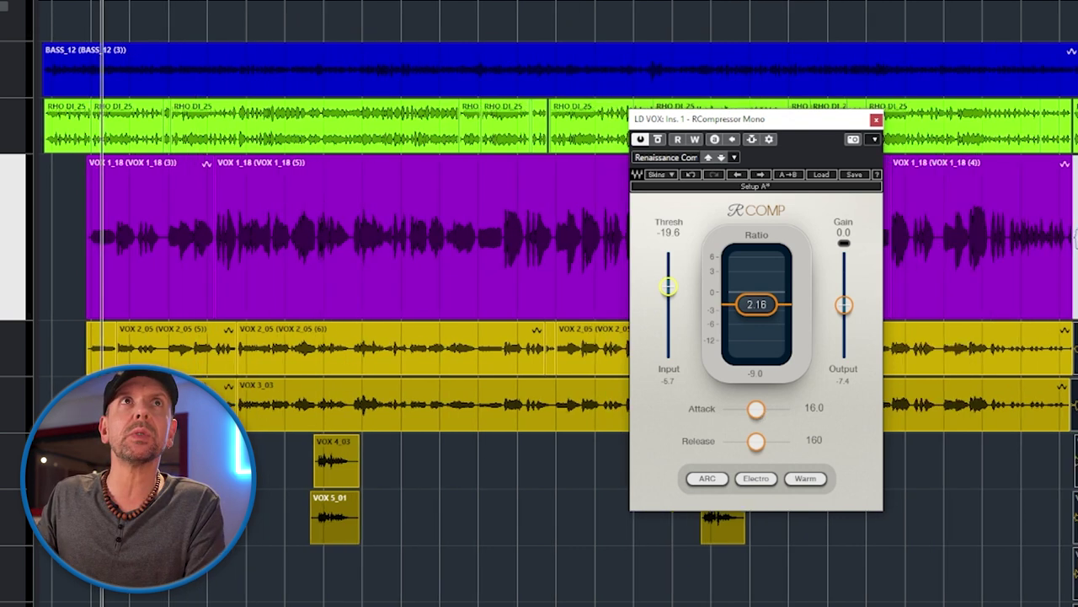
key(space)
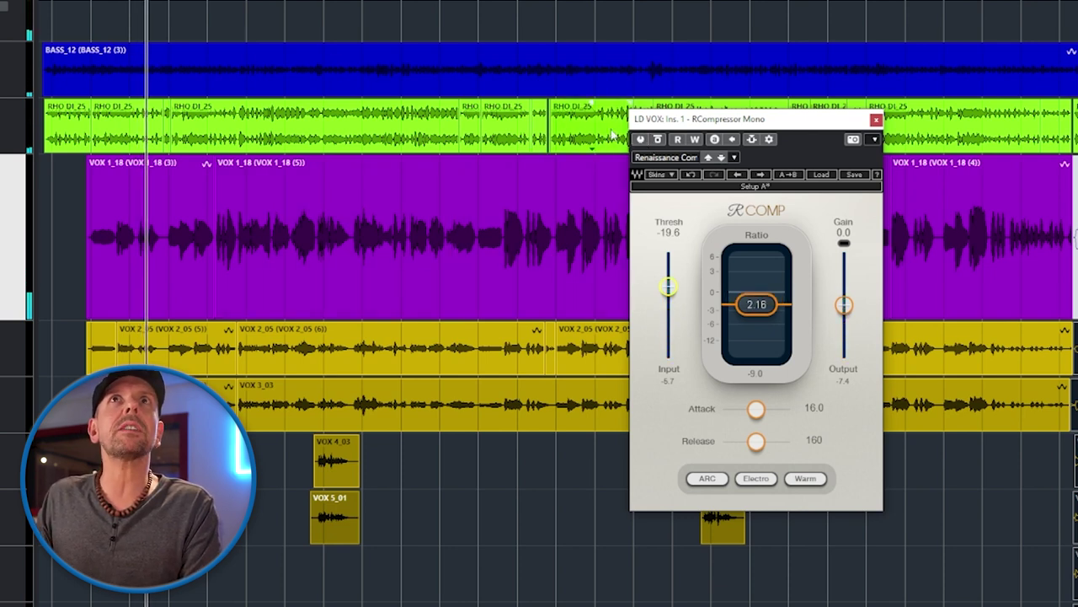
key(space)
key(h)
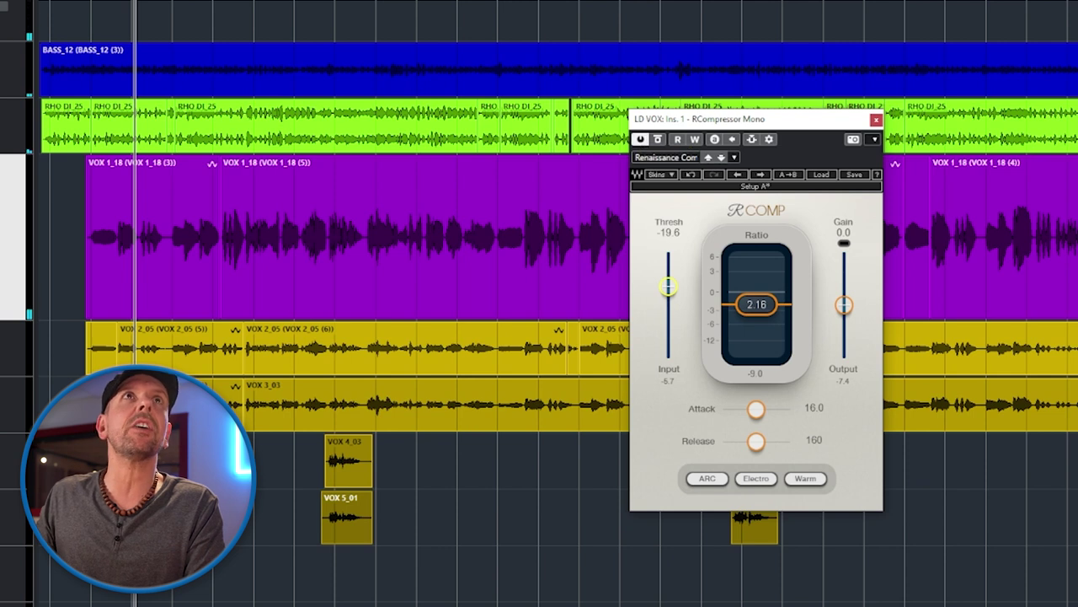
key(h)
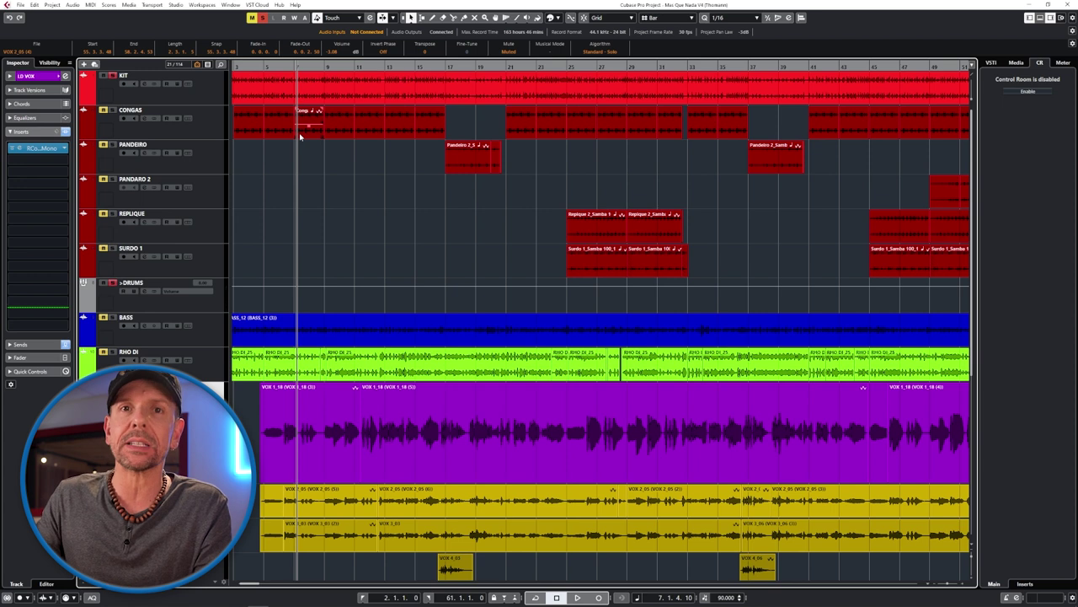
Insert the Waves RCompressor Stereo dynamics plug-in in the first insert slot of the KIT track.
key(space)
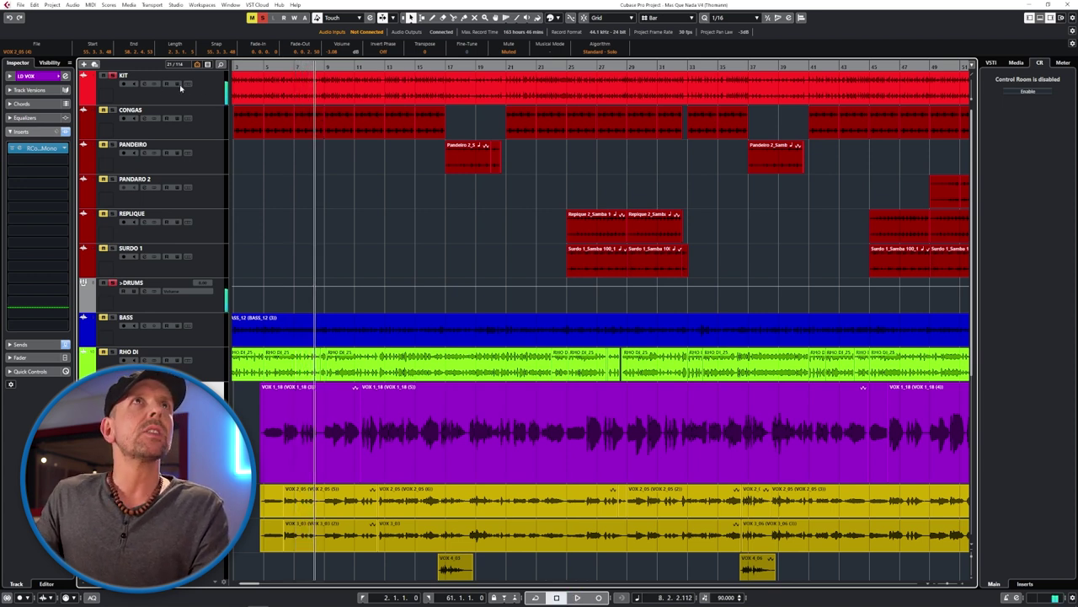
click(217, 98)
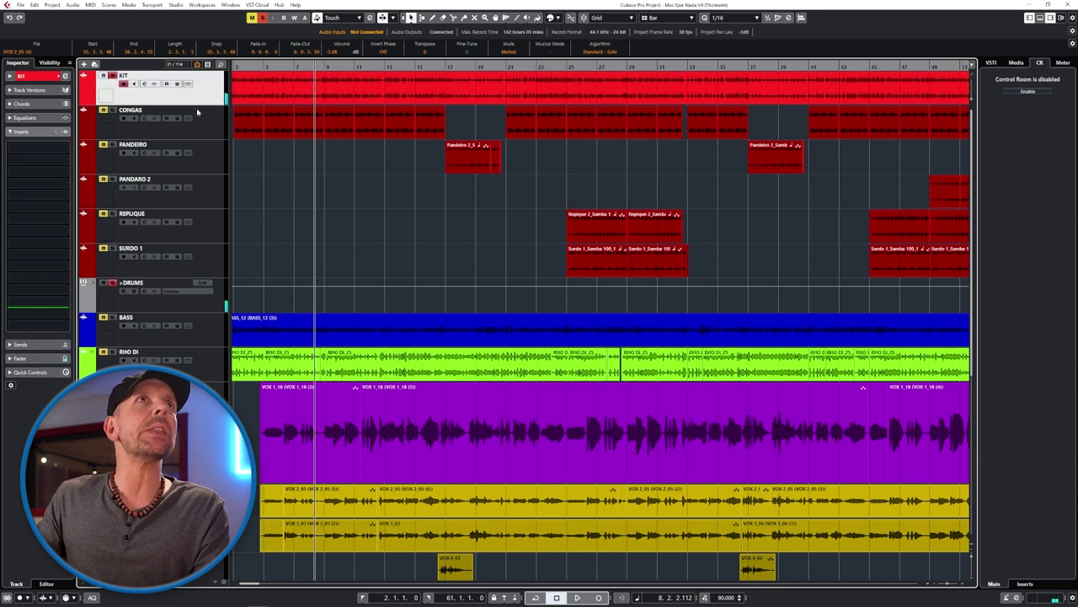
click(68, 149)
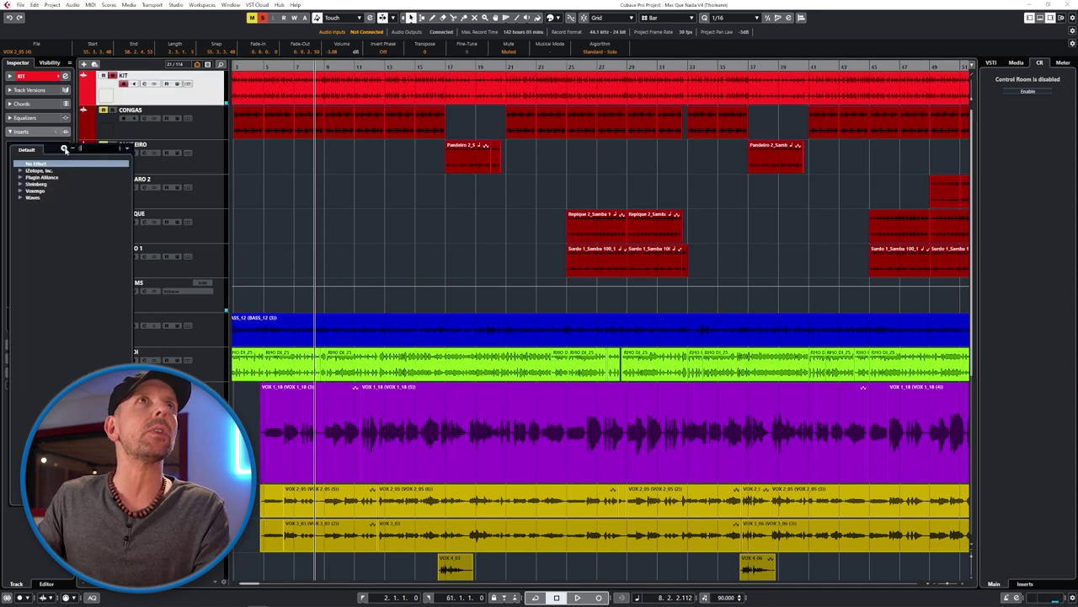
click(20, 198)
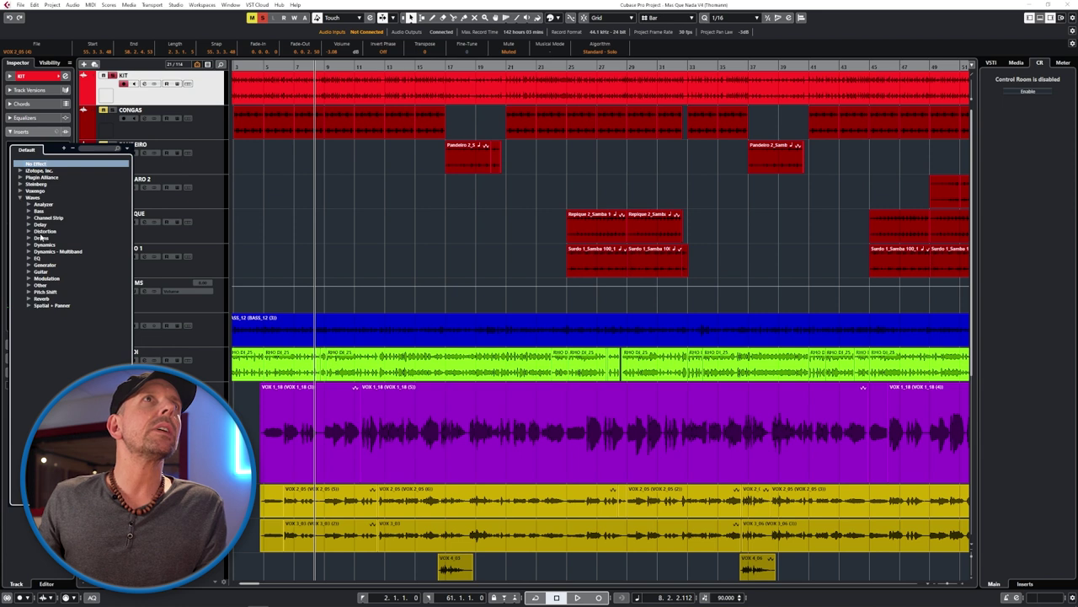
click(30, 244)
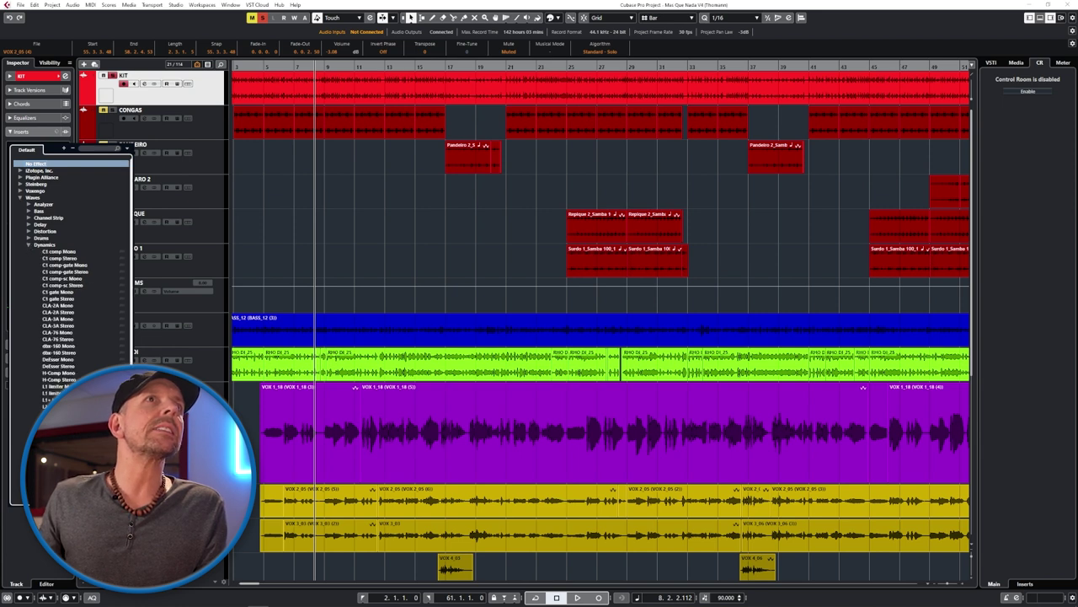
scroll(72, 253, down, 3)
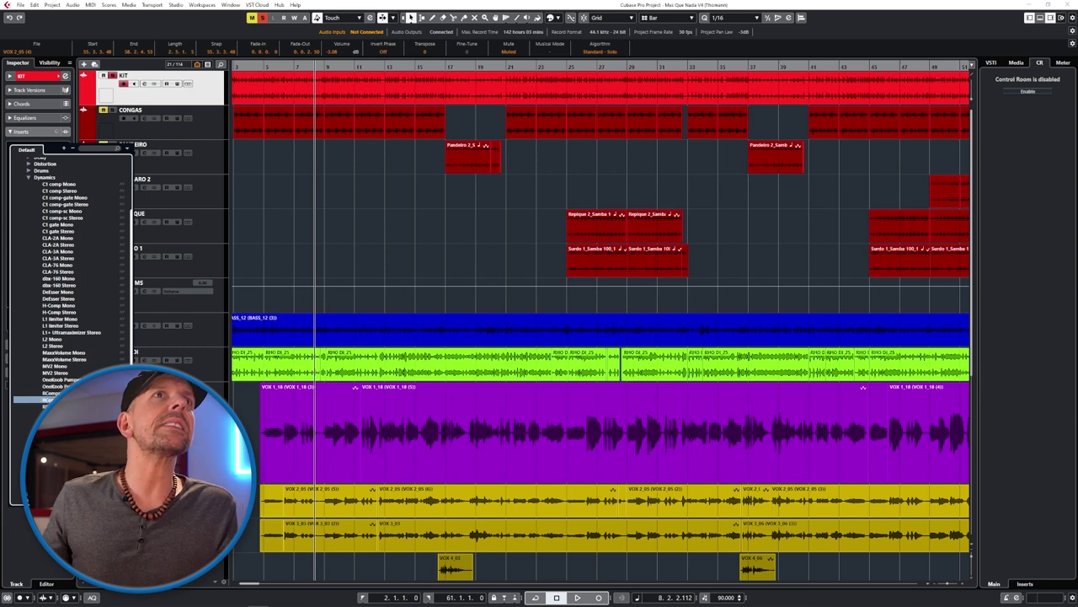
click(34, 399)
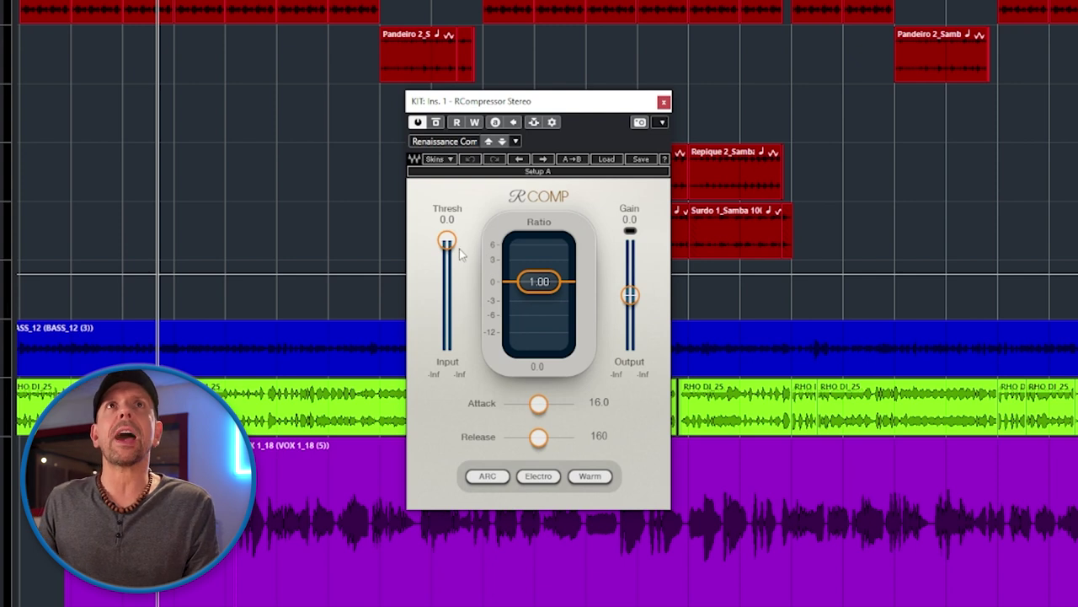
Play the drum kit and set its compressor's threshold to -27.8 and ratio to 4.94.
key(space)
drag(447, 242, 447, 290)
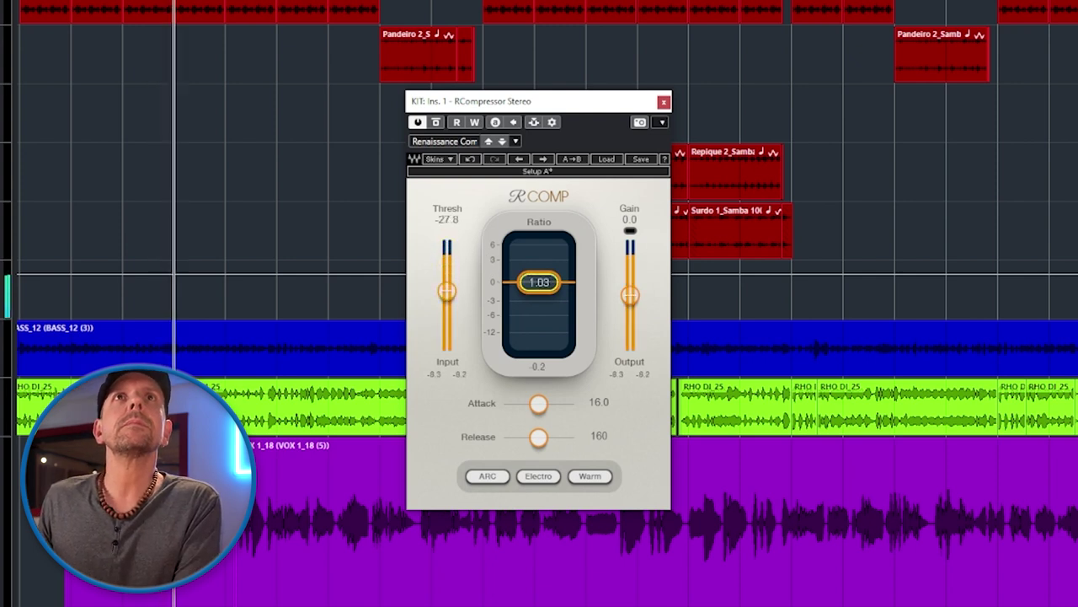
drag(539, 281, 539, 307)
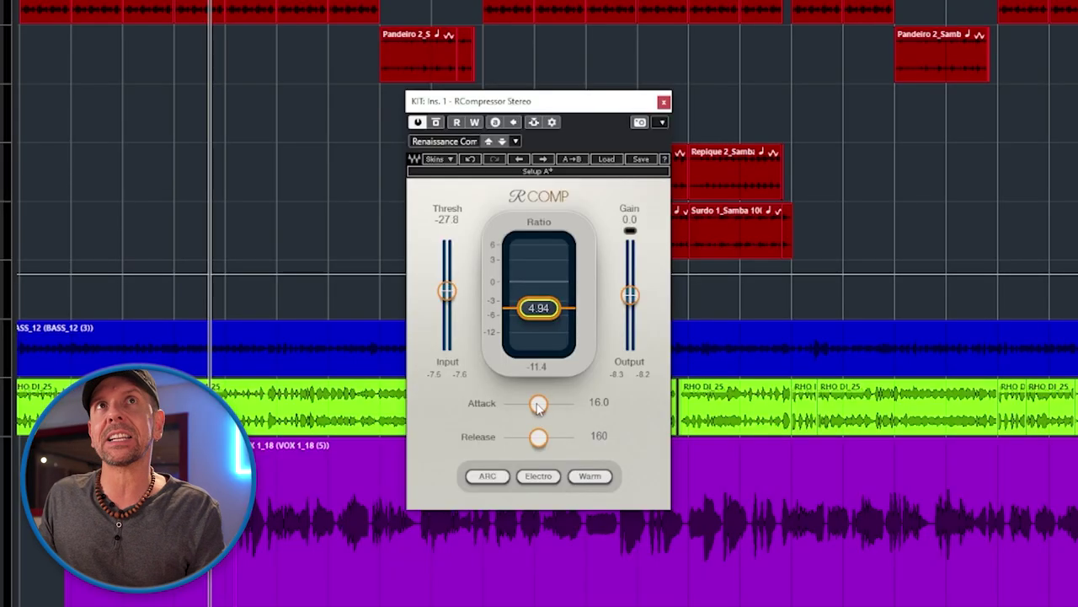
Try the KIT compressor's attack at 51.9, 0.50 and 11.8 while the drums play.
mouse_move(539, 405)
mouse_down()
mouse_move(565, 404)
mouse_move(551, 405)
mouse_up()
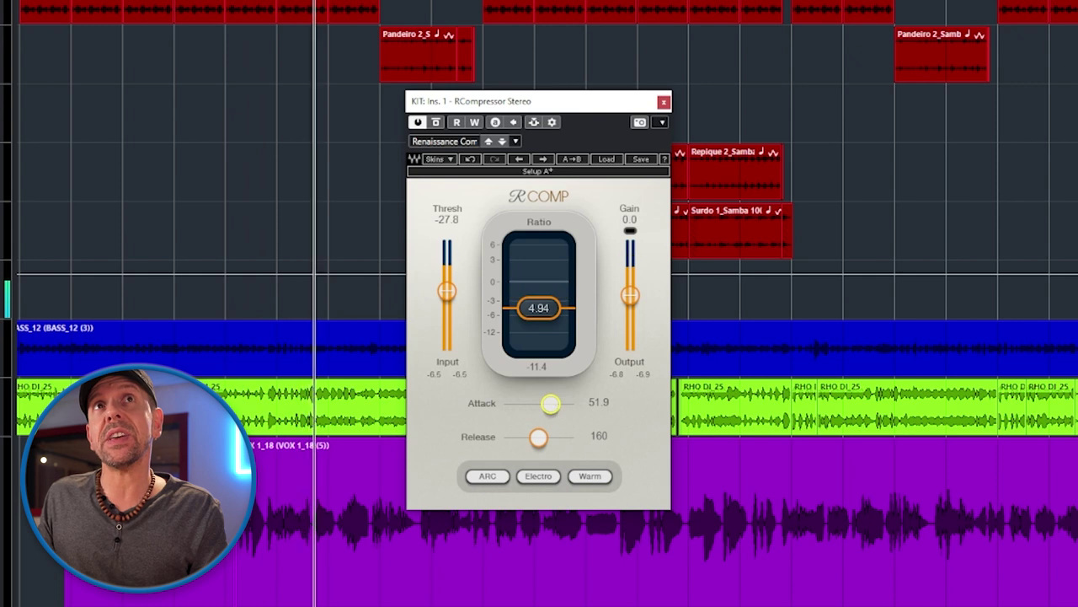
drag(551, 406, 506, 406)
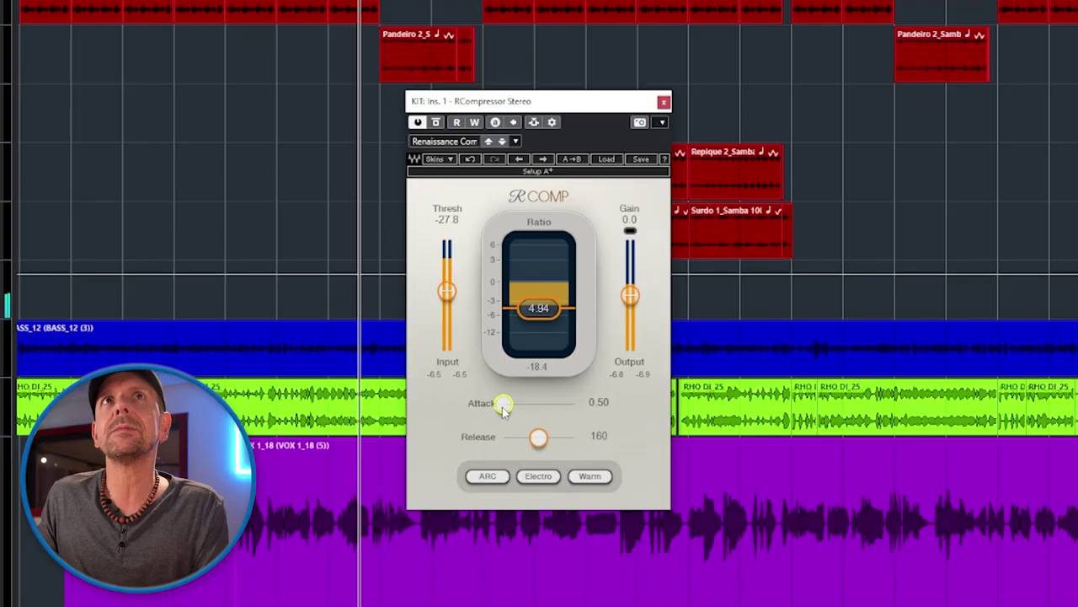
drag(503, 405, 536, 404)
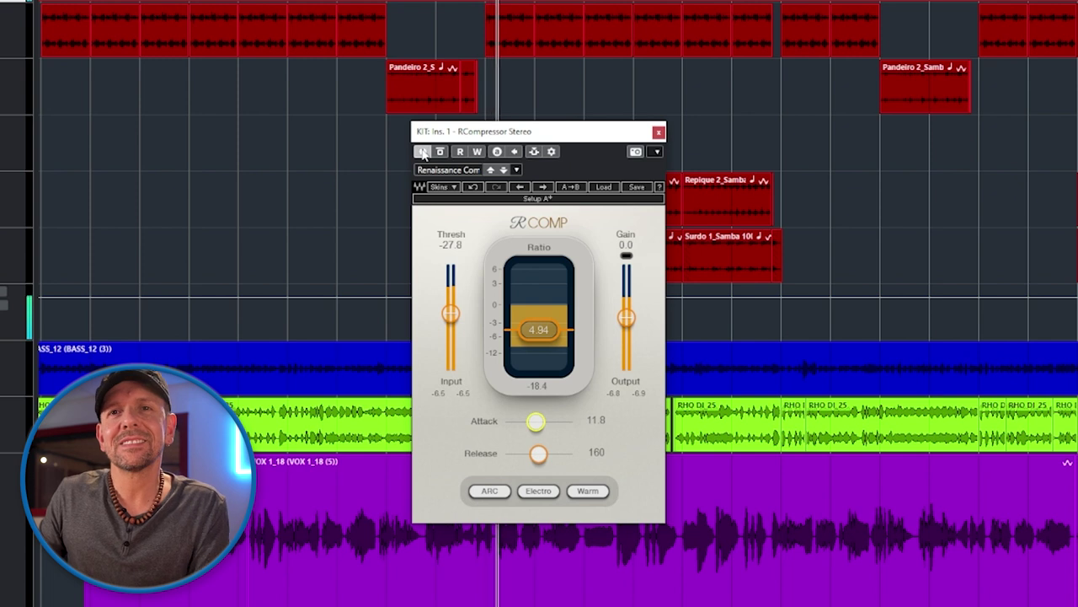
Set the KIT compressor's gain to 5.2 and attack to 17.3, and compare the drums with and without the compression.
click(423, 152)
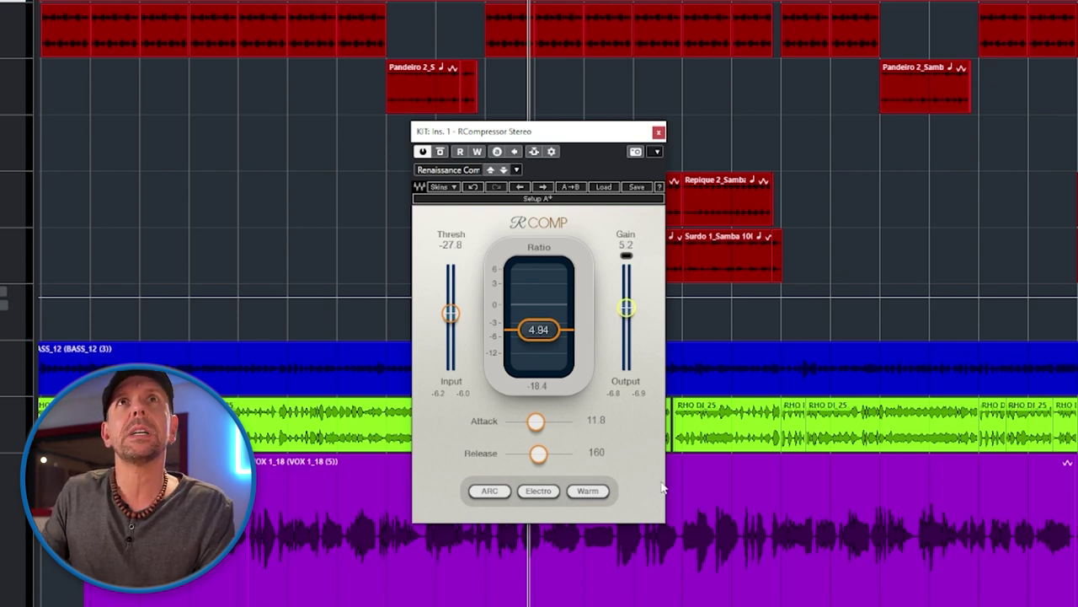
drag(535, 421, 539, 422)
key(space)
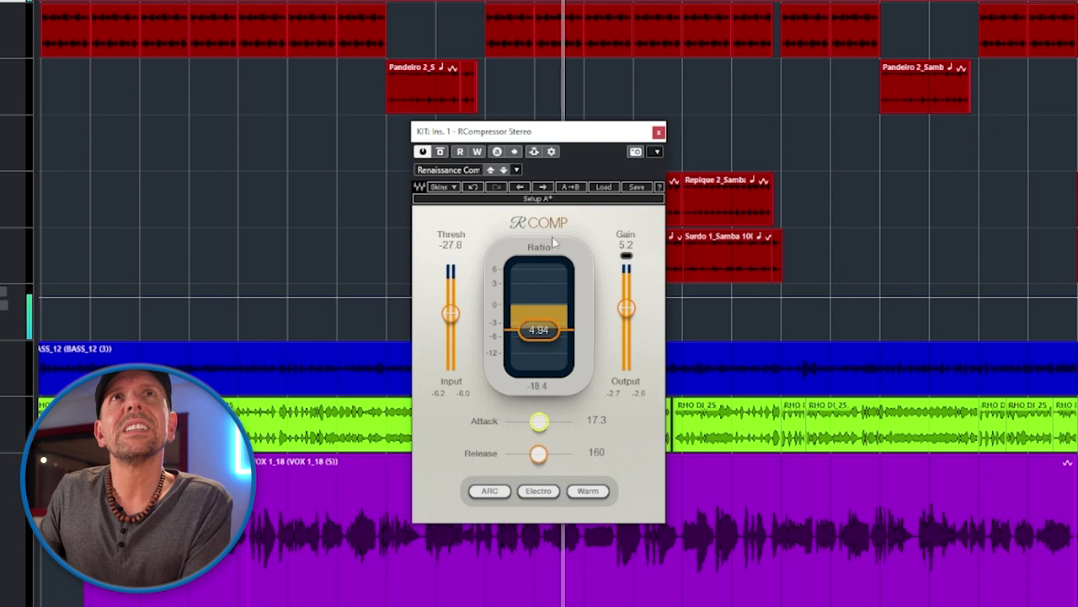
click(423, 152)
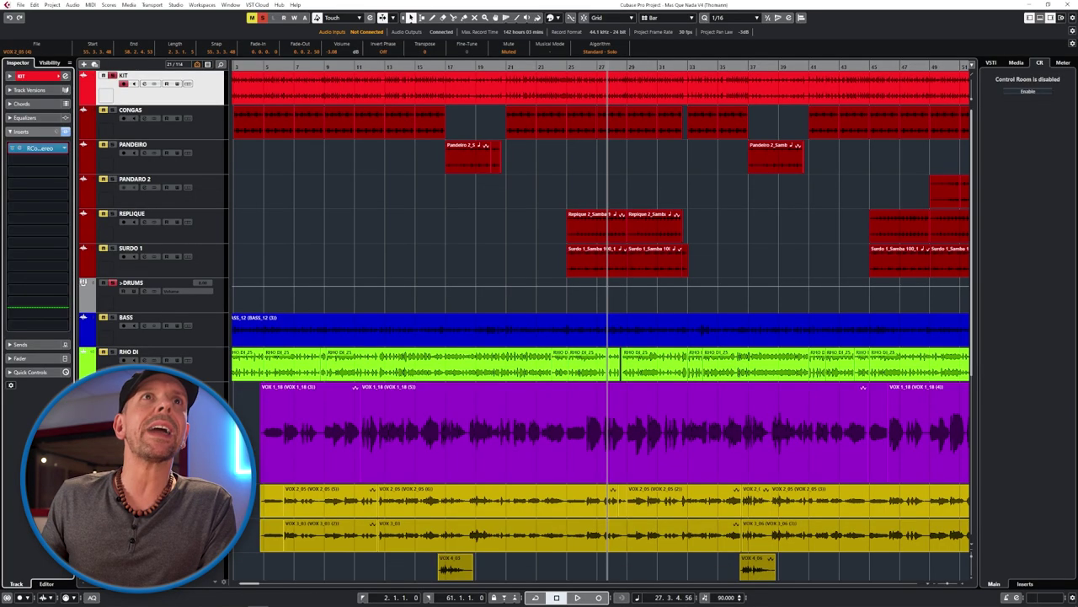
Bypass the RCompressor on the LD VOX track and insert the Waves CLA-76 Mono compressor in its second insert slot.
click(152, 396)
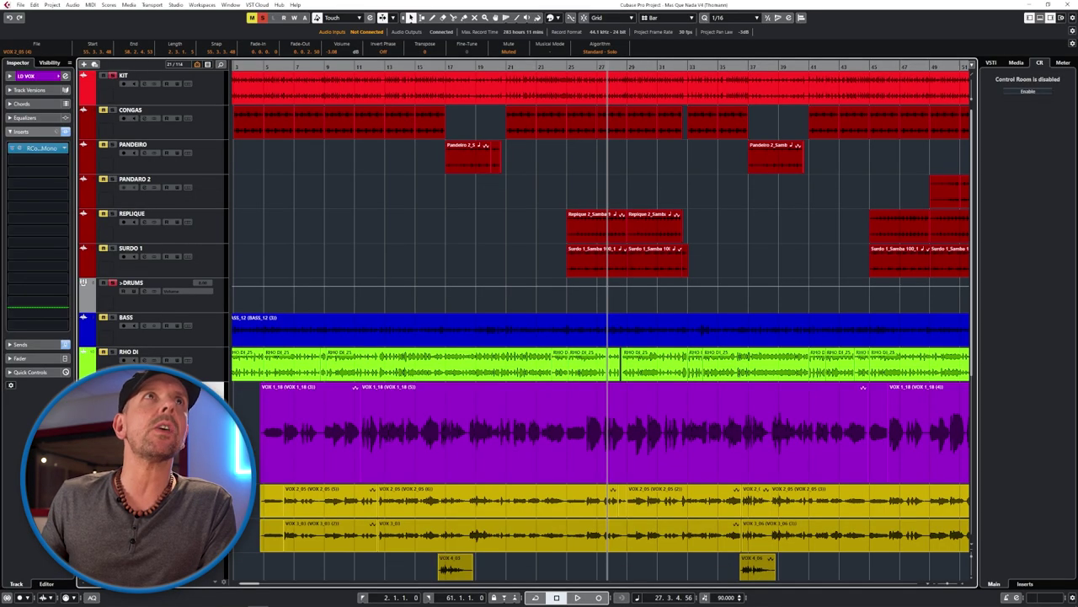
click(11, 149)
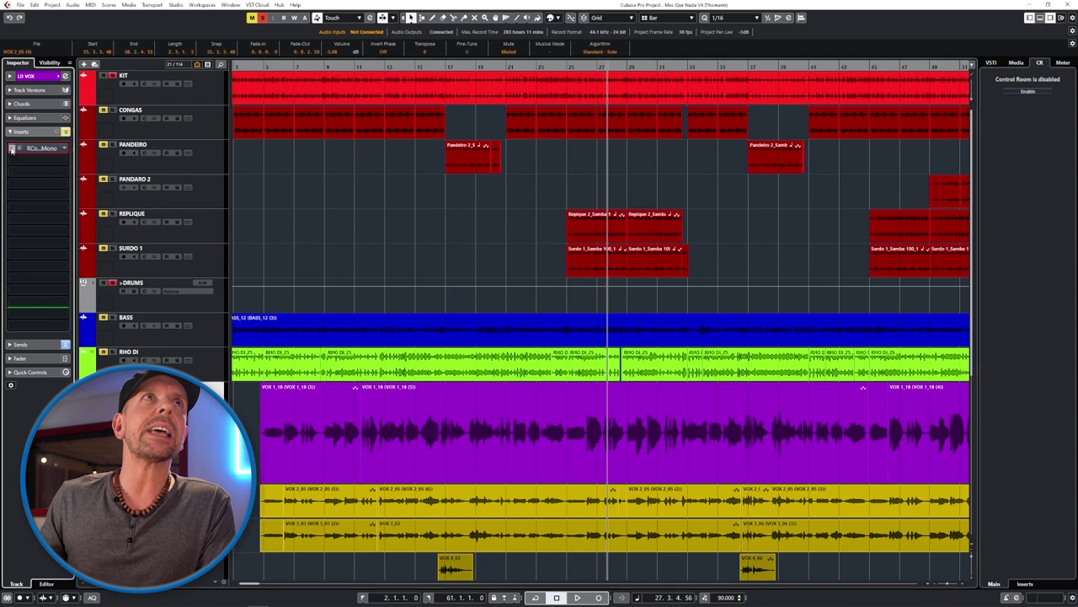
click(64, 160)
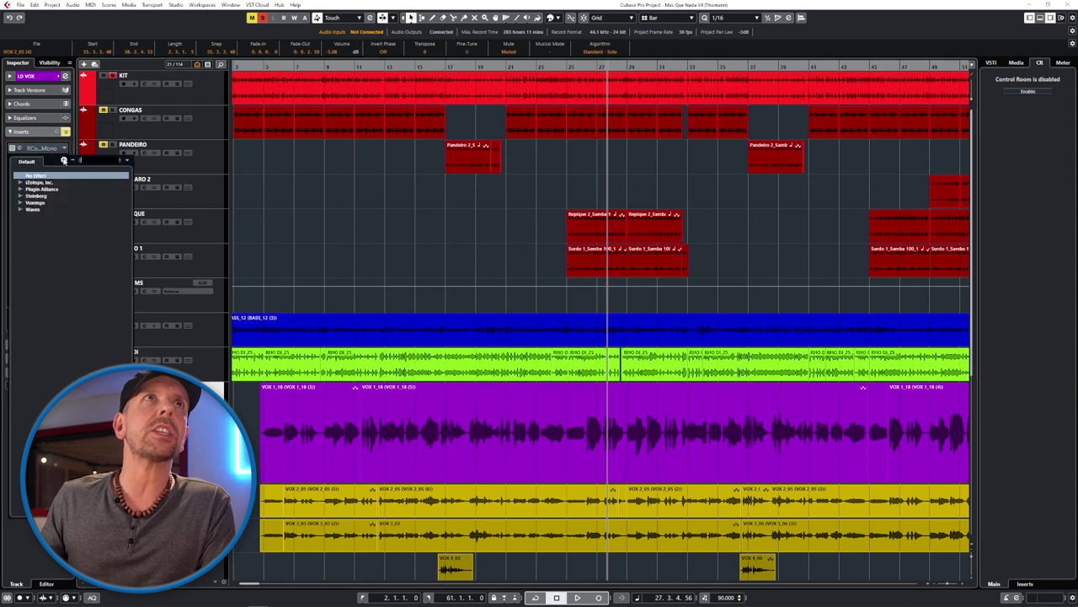
click(20, 209)
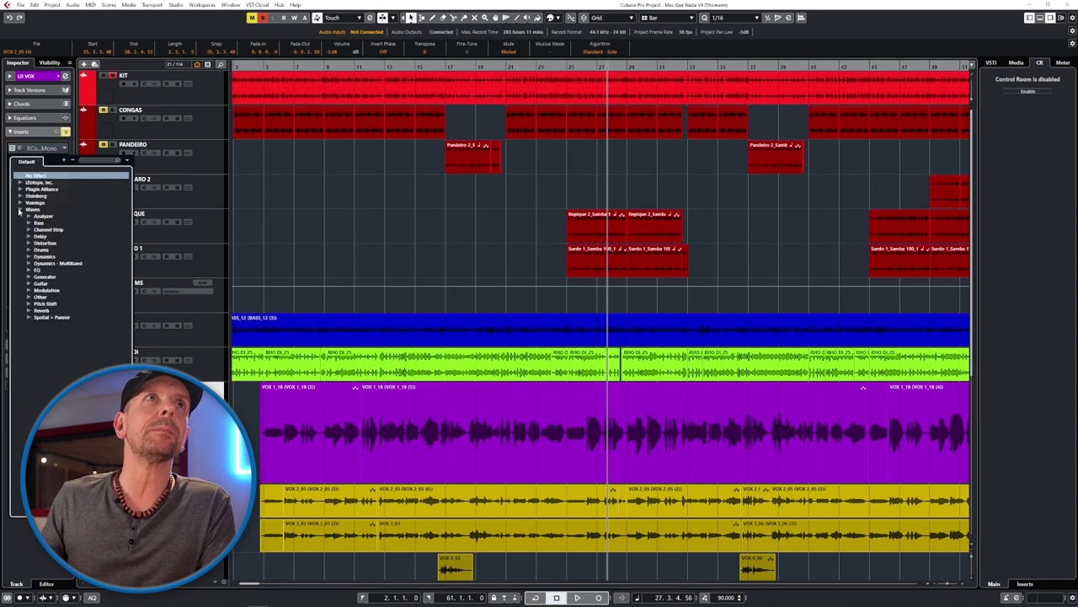
click(29, 256)
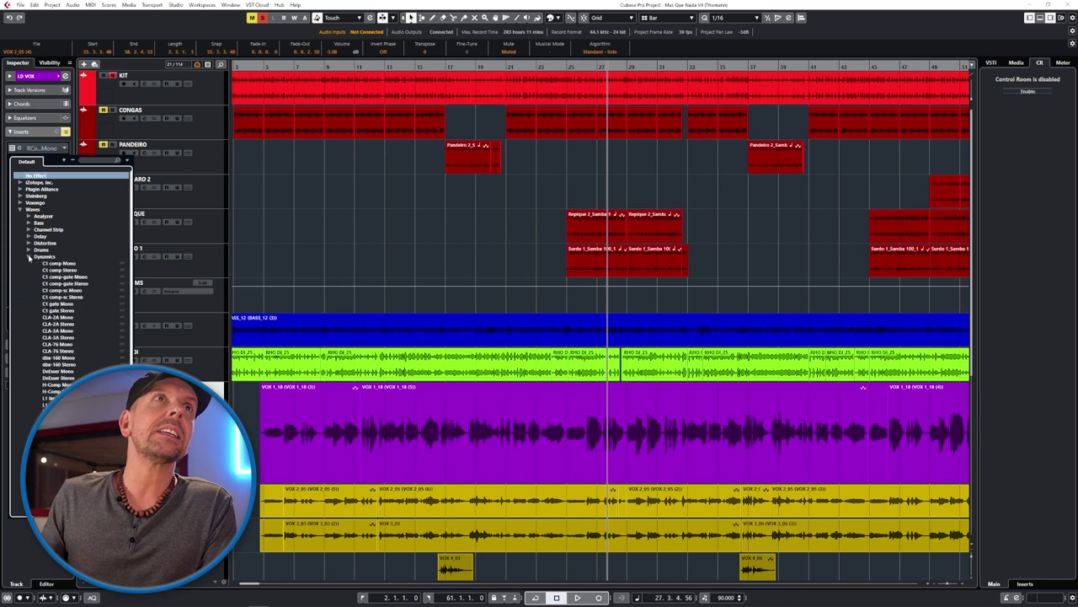
click(72, 345)
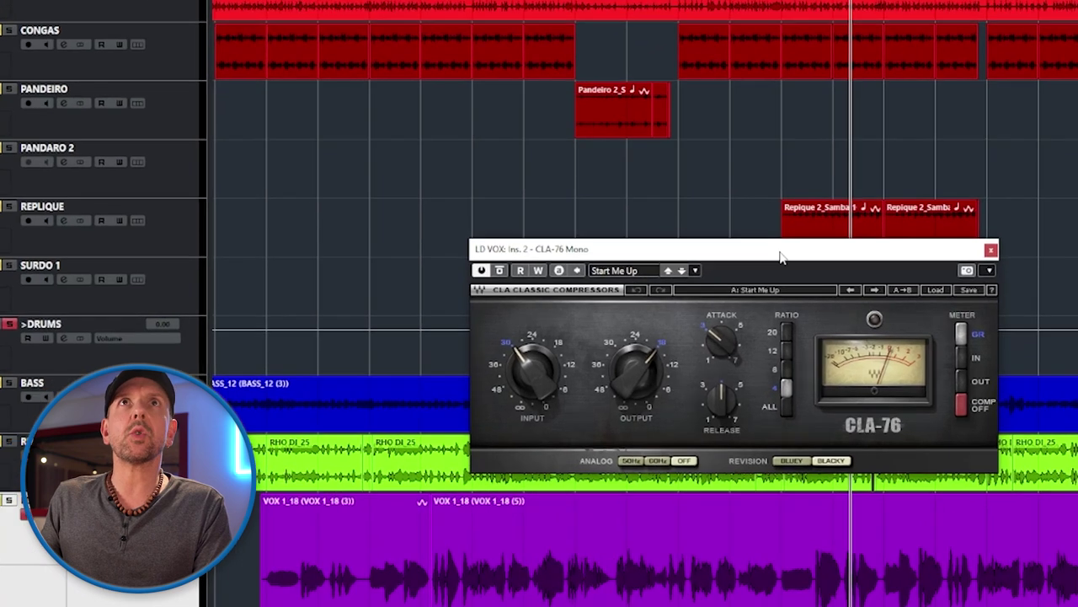
drag(696, 261, 561, 156)
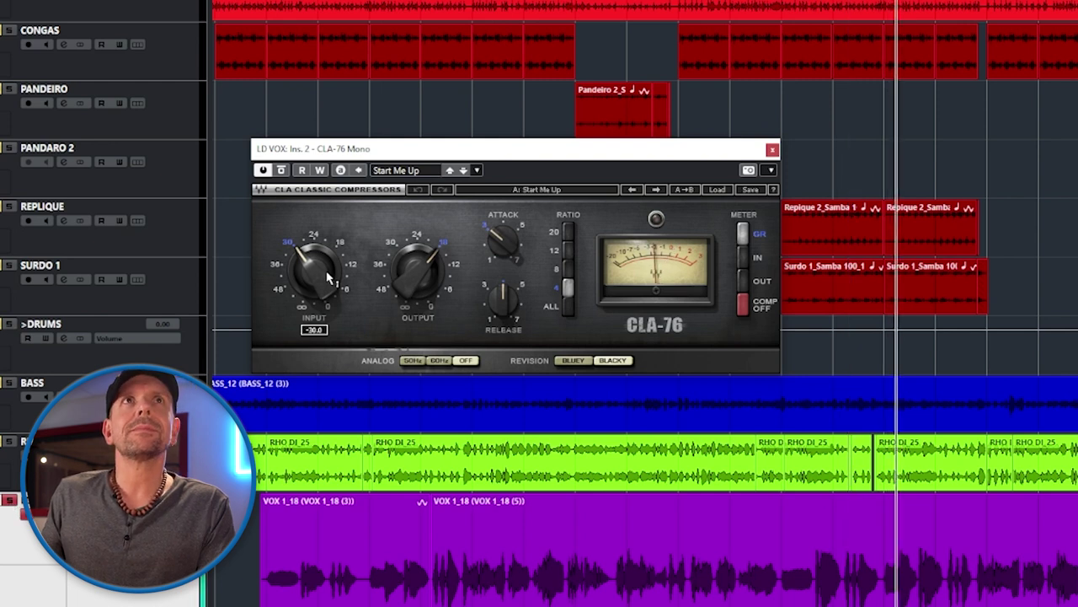
Play the lead vocal while raising the CLA-76's input and trying release settings from 1.05 up to 7.
mouse_move(314, 268)
drag(314, 268, 313, 250)
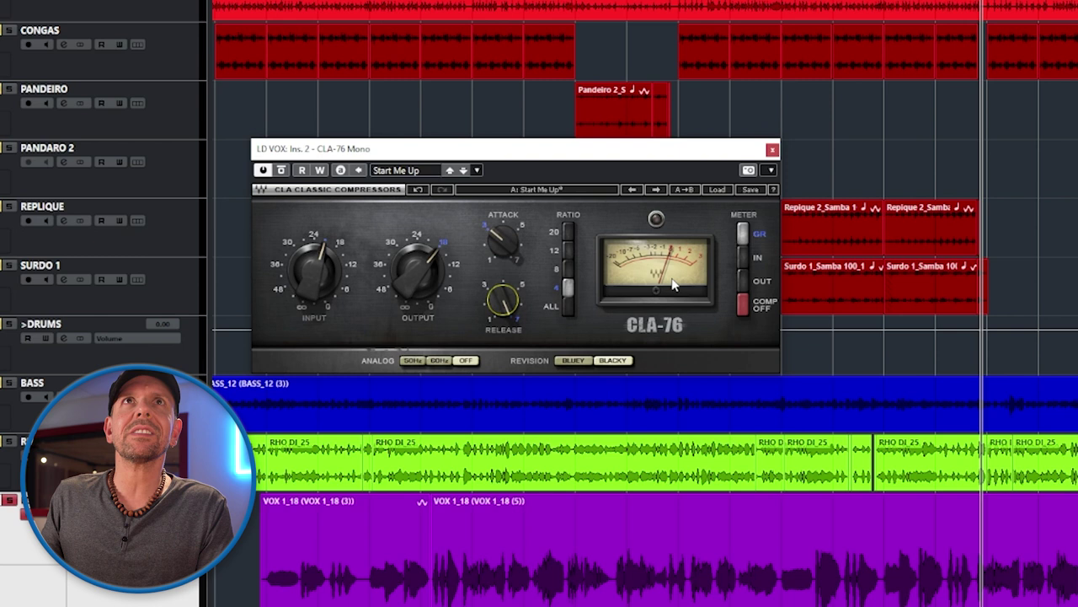
drag(486, 327, 486, 320)
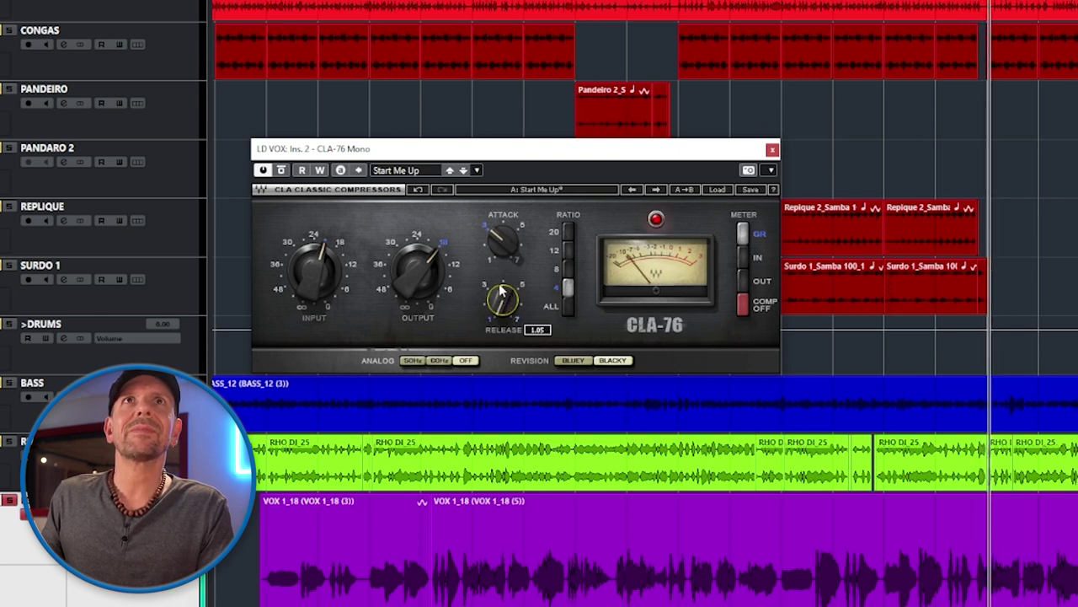
drag(504, 302, 504, 280)
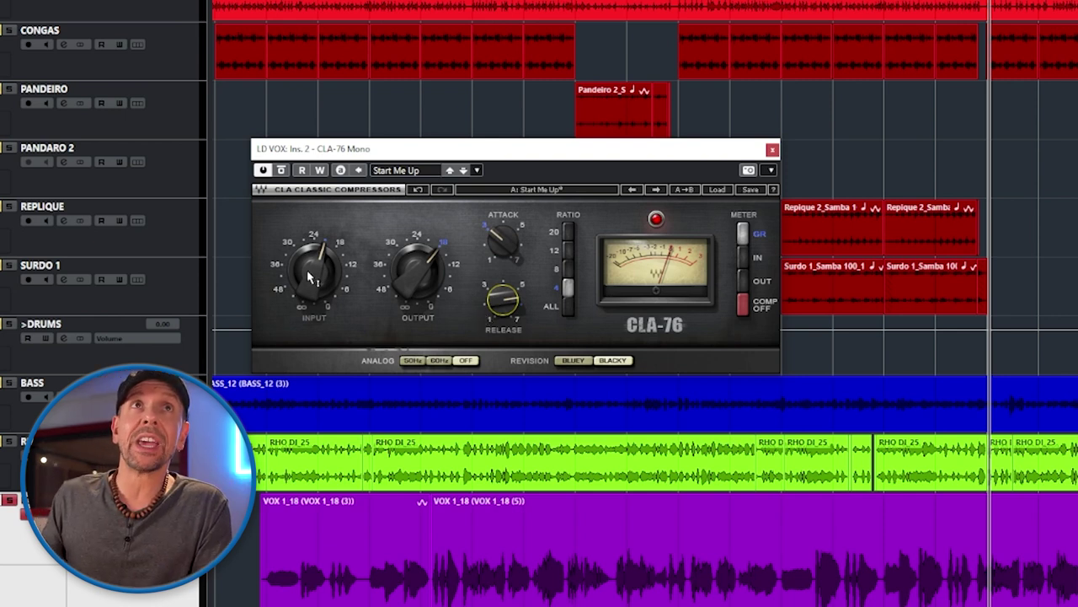
Set the vocal CLA-76's input to 18, lower its output, raise its release setting slightly, and bypass it for comparison.
drag(312, 277, 313, 261)
drag(417, 273, 417, 263)
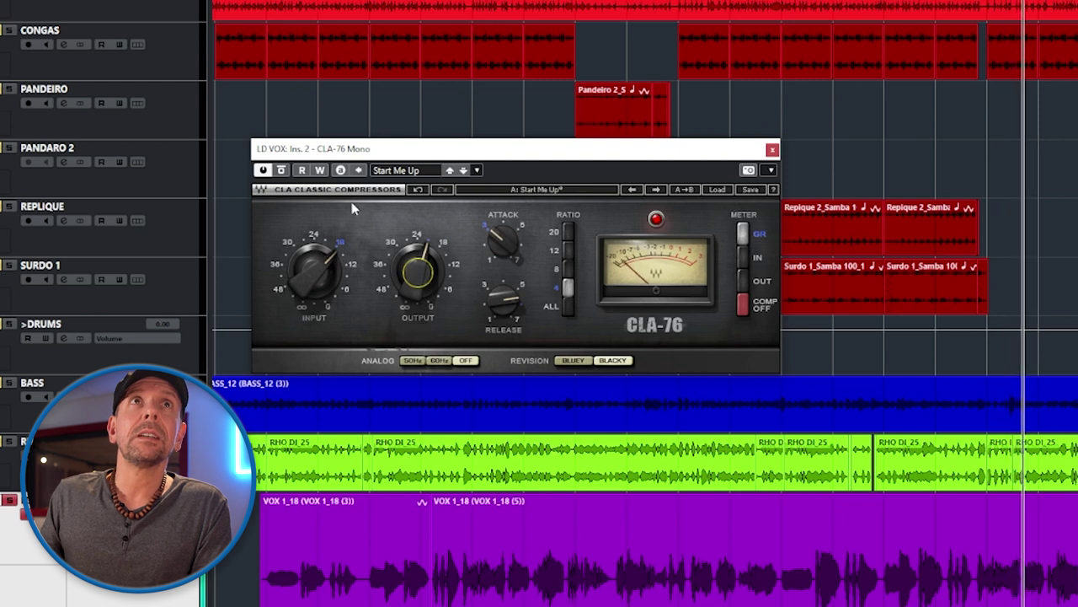
drag(503, 299, 503, 293)
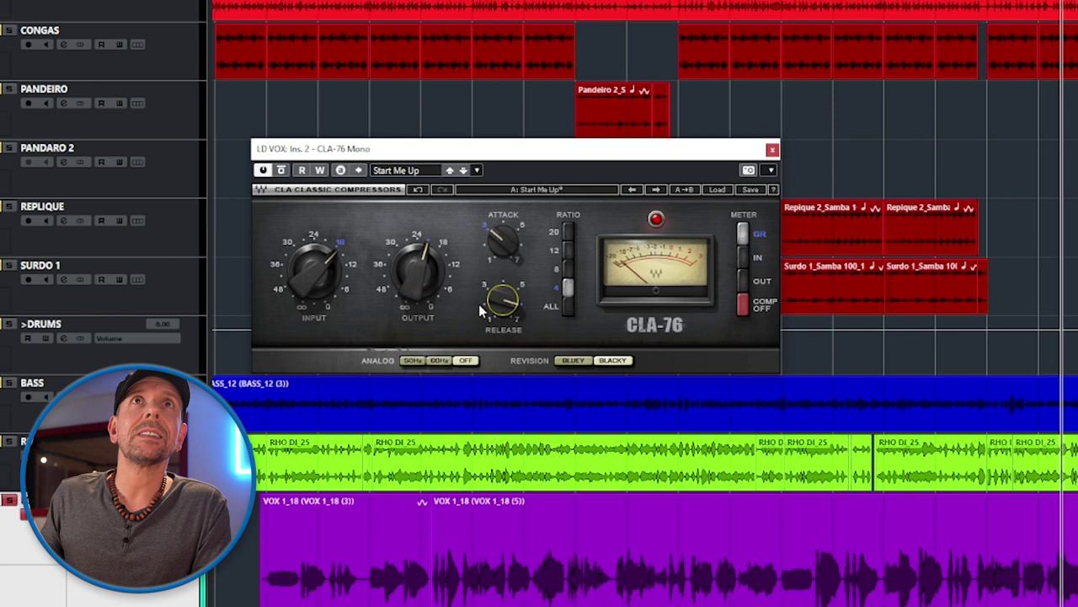
click(283, 171)
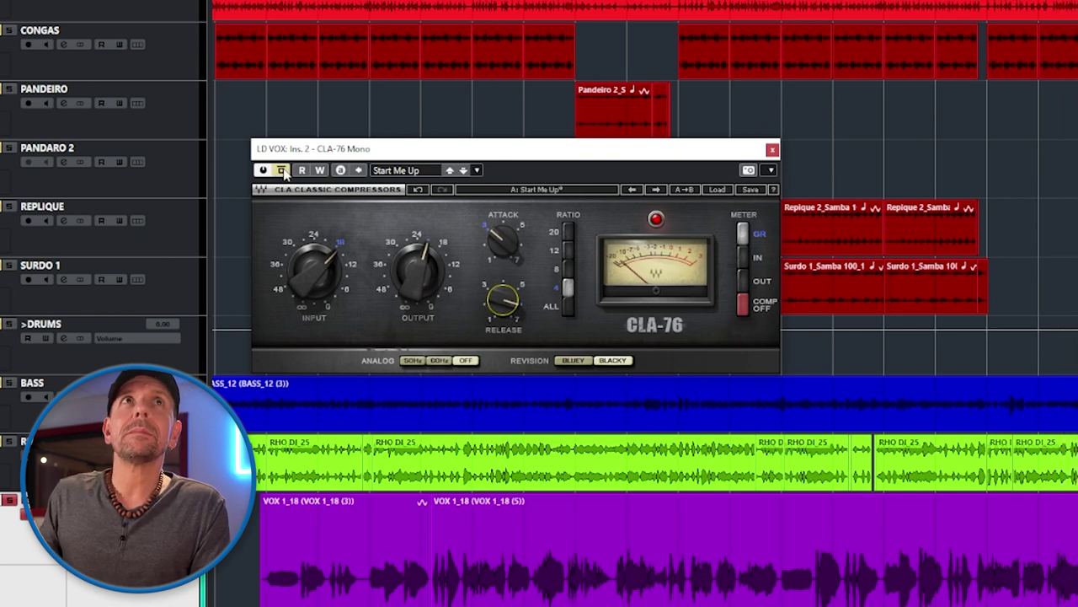
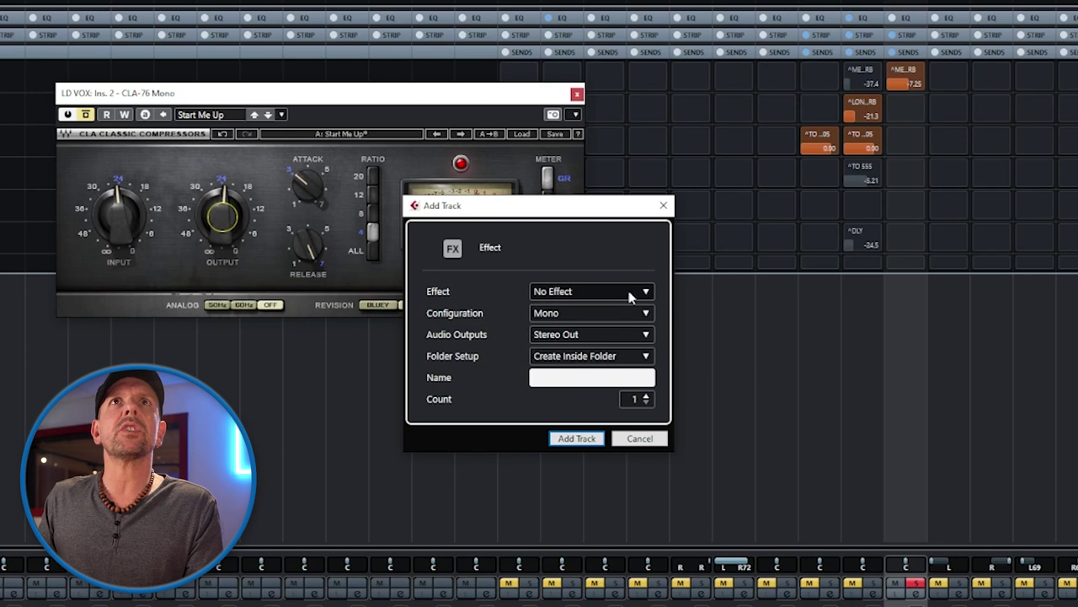
Add a mono effect track named "=LV" with the CLA-76 Mono plug-in, and close the LD VOX compressor's window.
click(631, 296)
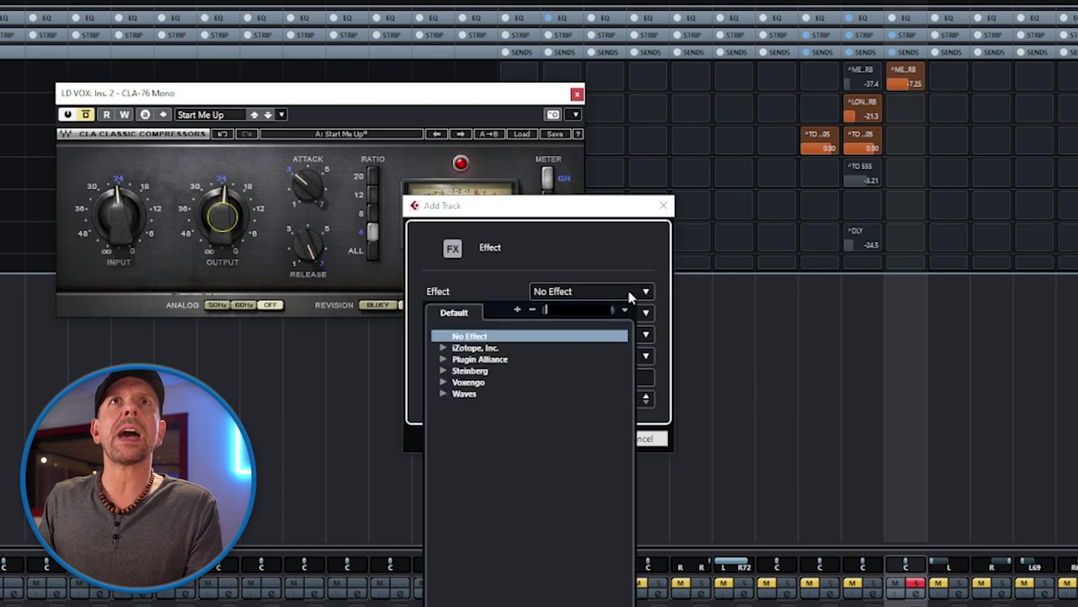
click(444, 394)
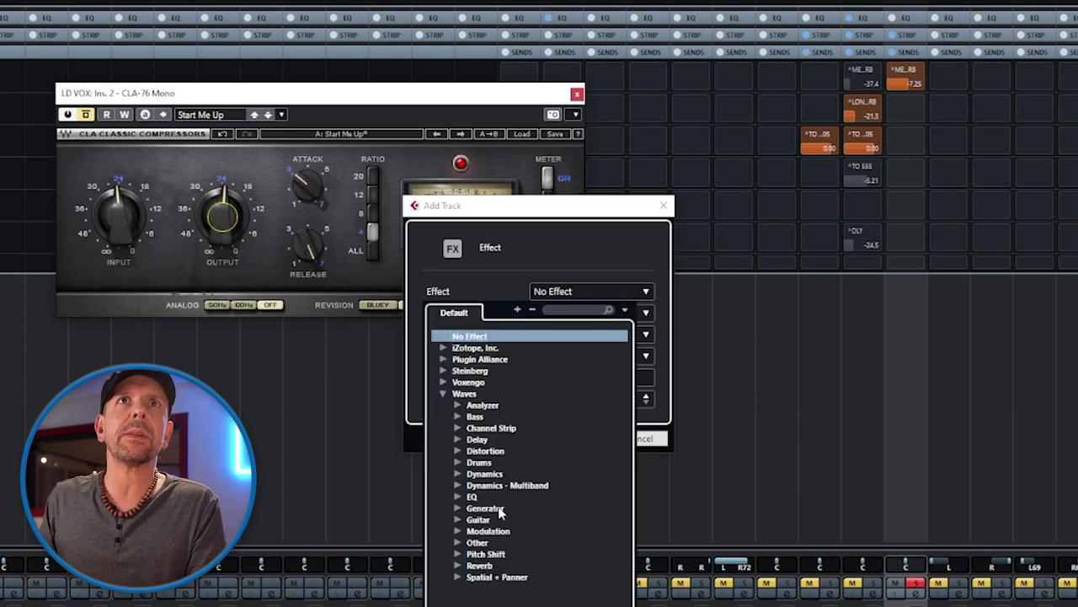
click(458, 474)
scroll(460, 478, down, 2)
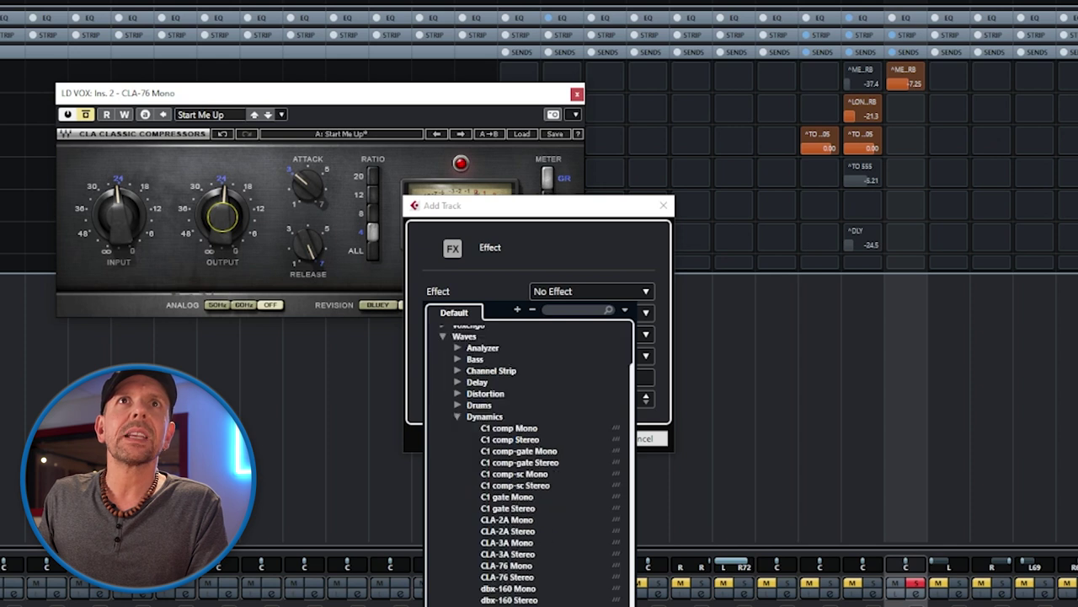
click(526, 569)
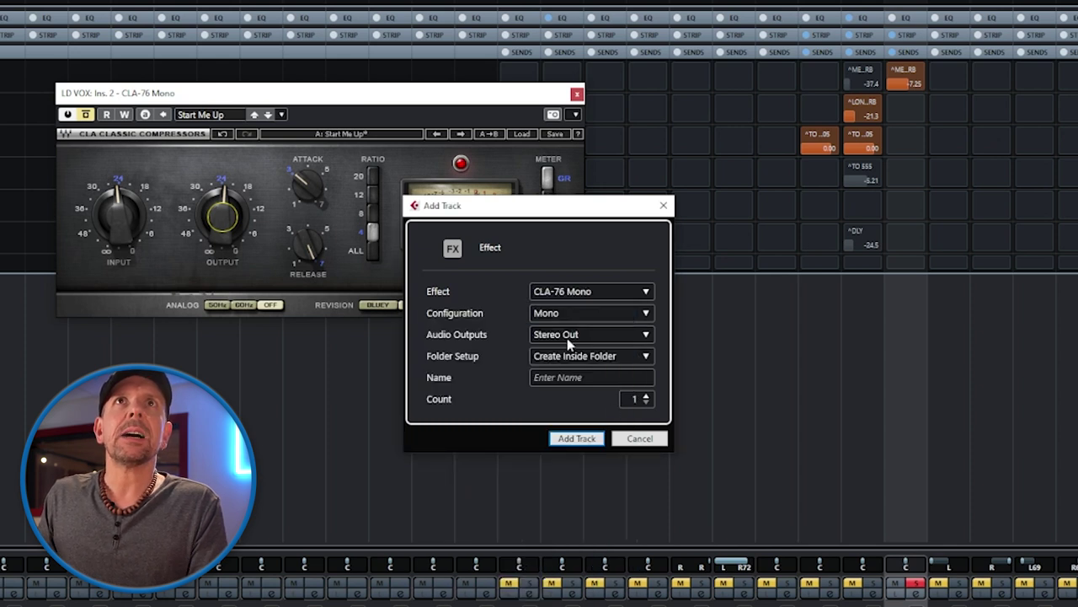
click(558, 376)
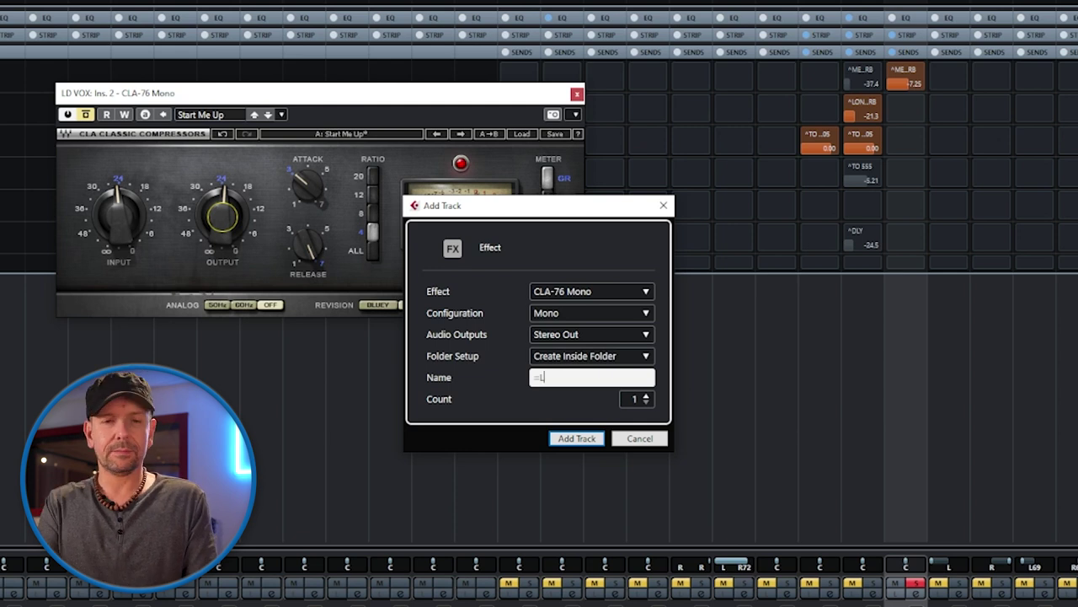
text(=LV)
key(Return)
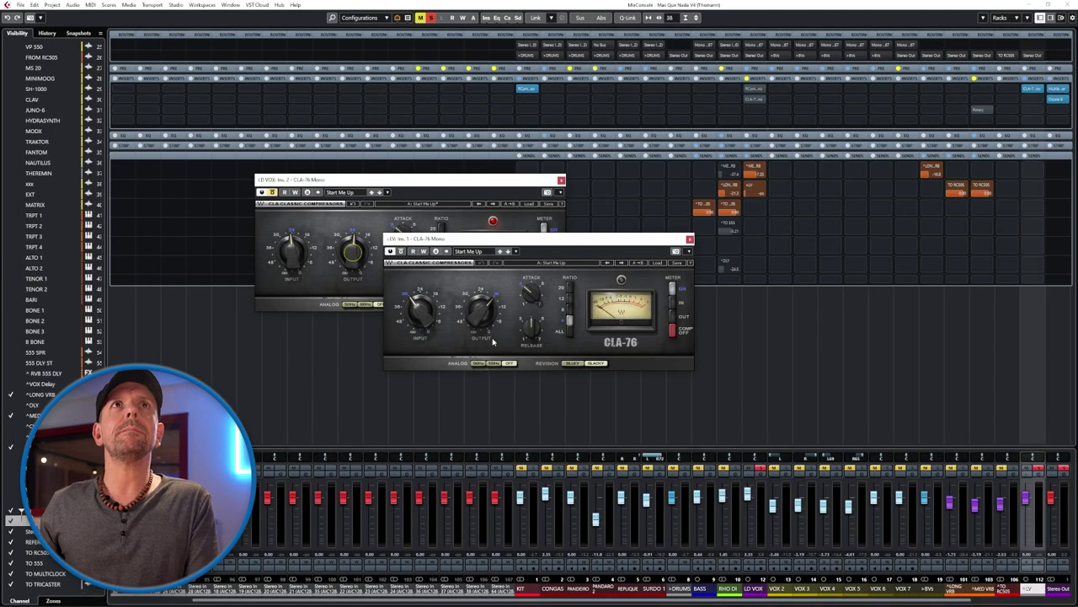
click(562, 180)
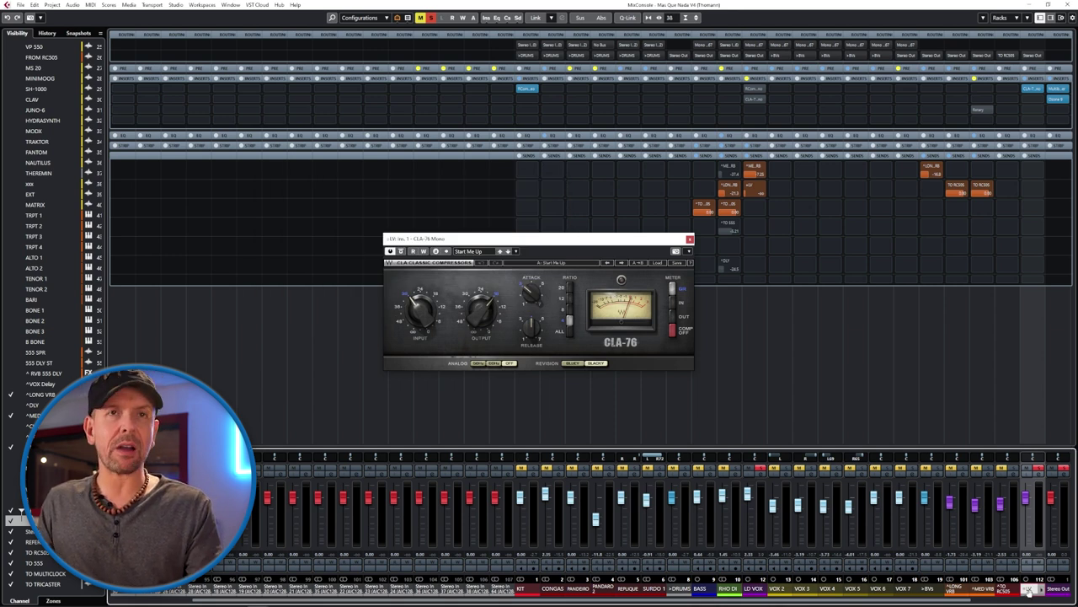
Move the =LV effect track directly below the LD VOX track and increase its track height.
key(F3)
scroll(590, 337, down, 10)
drag(152, 385, 188, 173)
scroll(194, 341, up, 3)
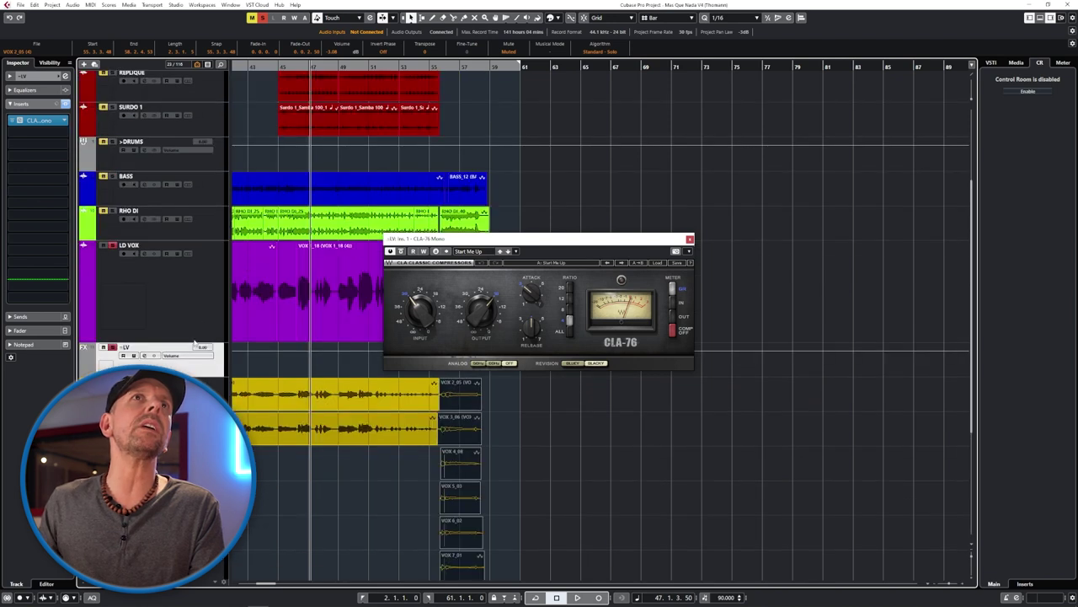
drag(208, 378, 208, 420)
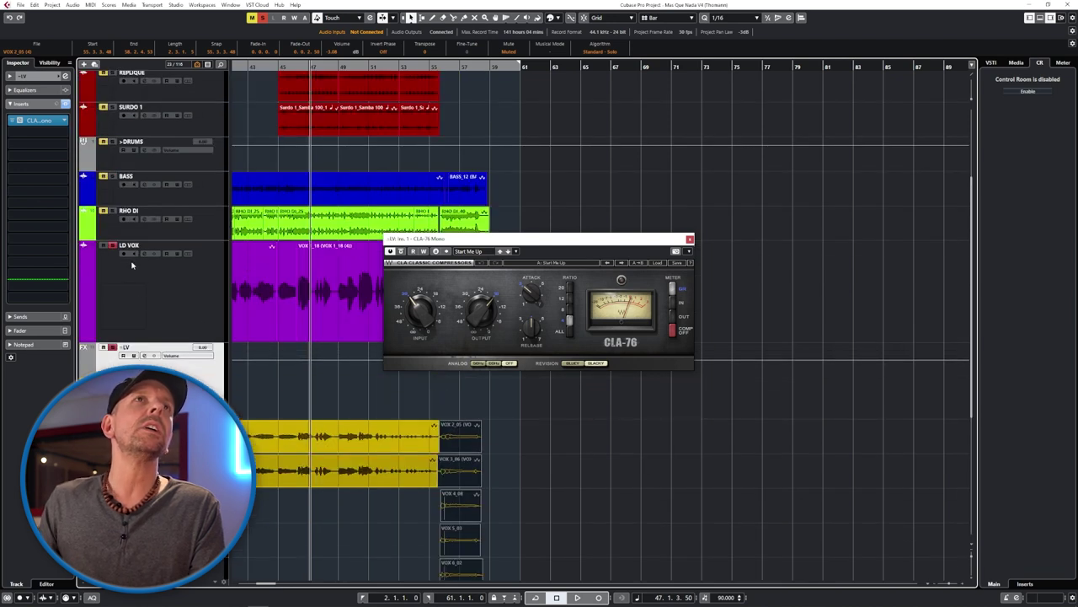
Set the LD VOX channel's send to the =LV effect track to 0.00, closing the =LV compressor's window beforehand.
click(171, 306)
key(F3)
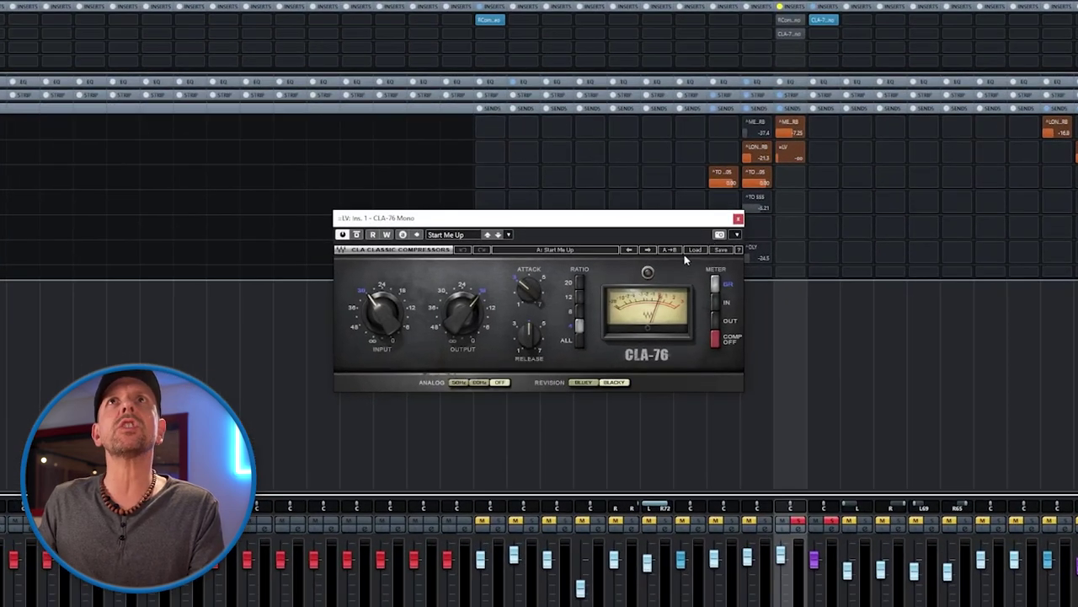
click(738, 220)
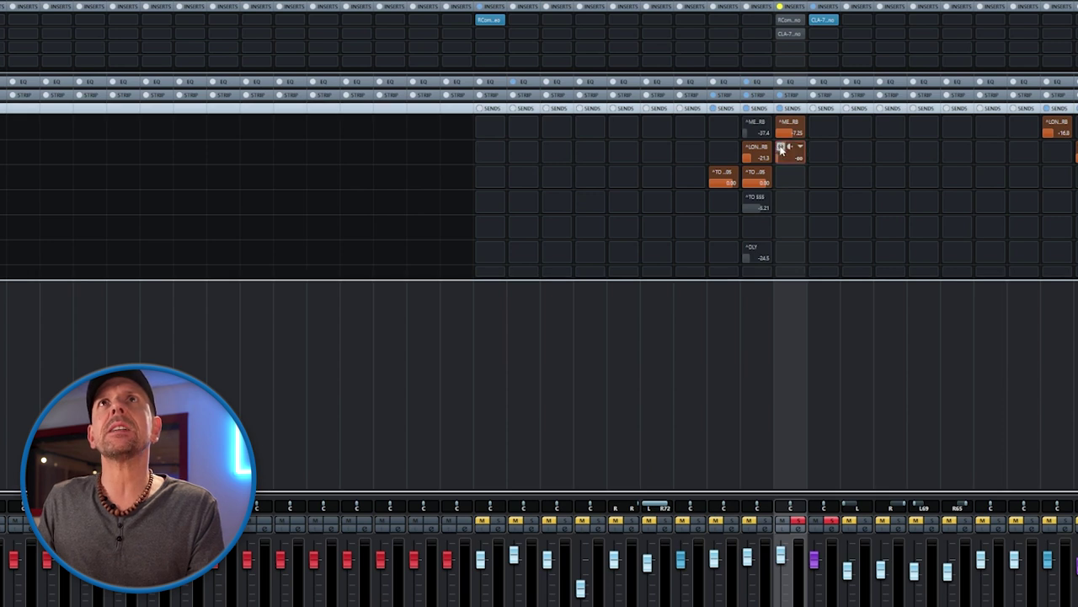
drag(784, 160, 787, 160)
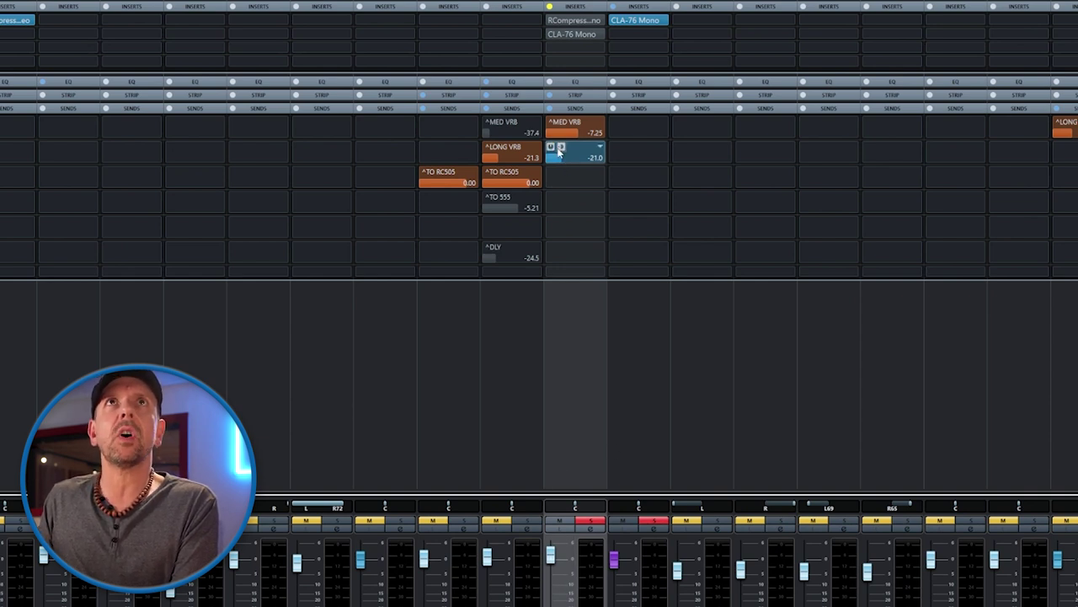
click(589, 162)
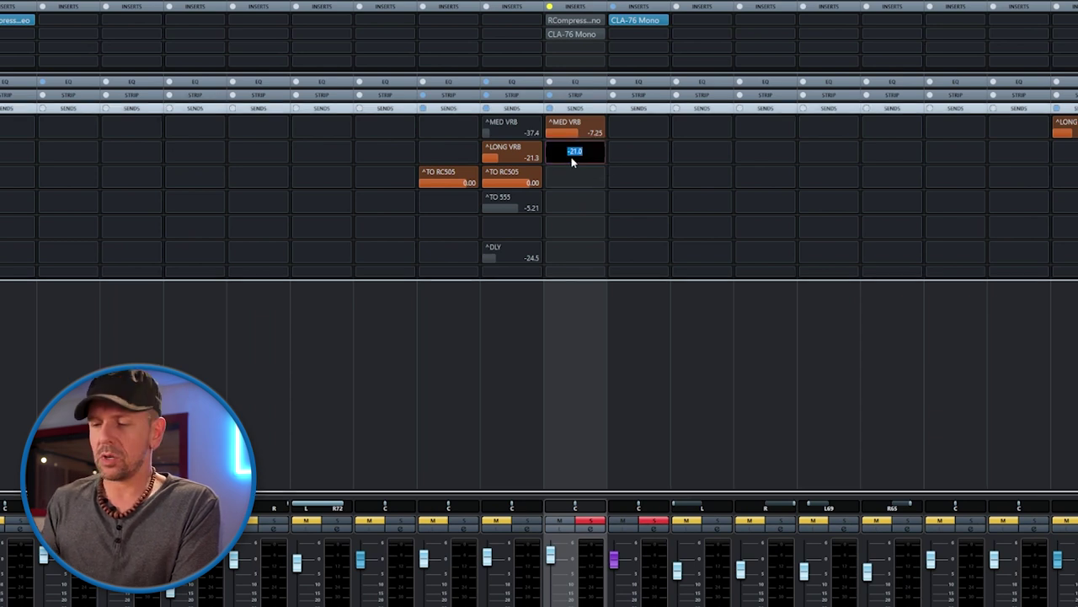
Compare the parallel vocal with the =LV compressor bypassed and active, and unsolo the LD VOX and =LV channels.
click(614, 23)
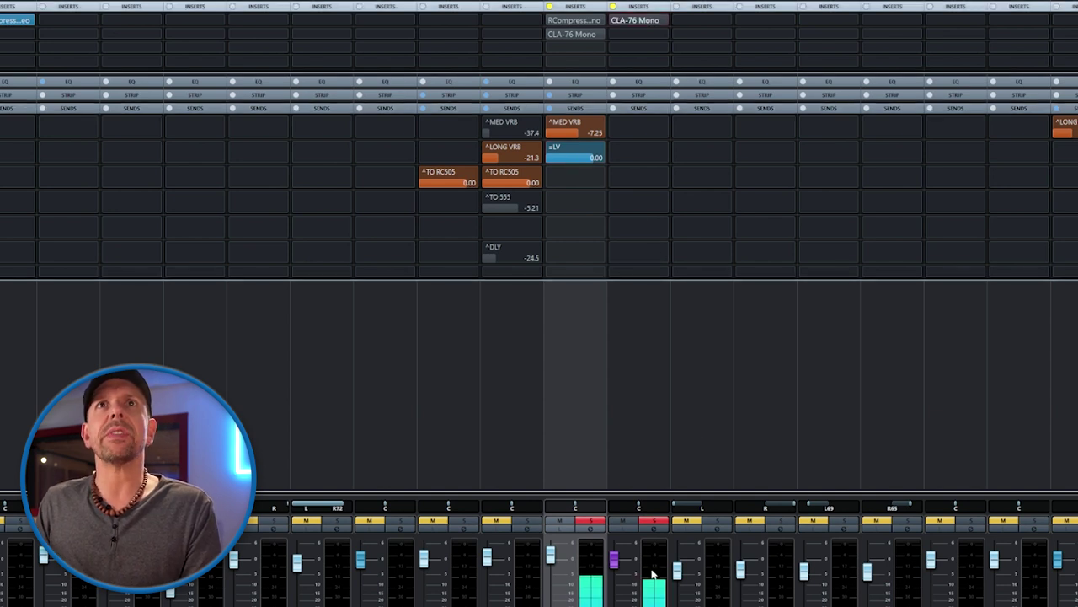
click(654, 521)
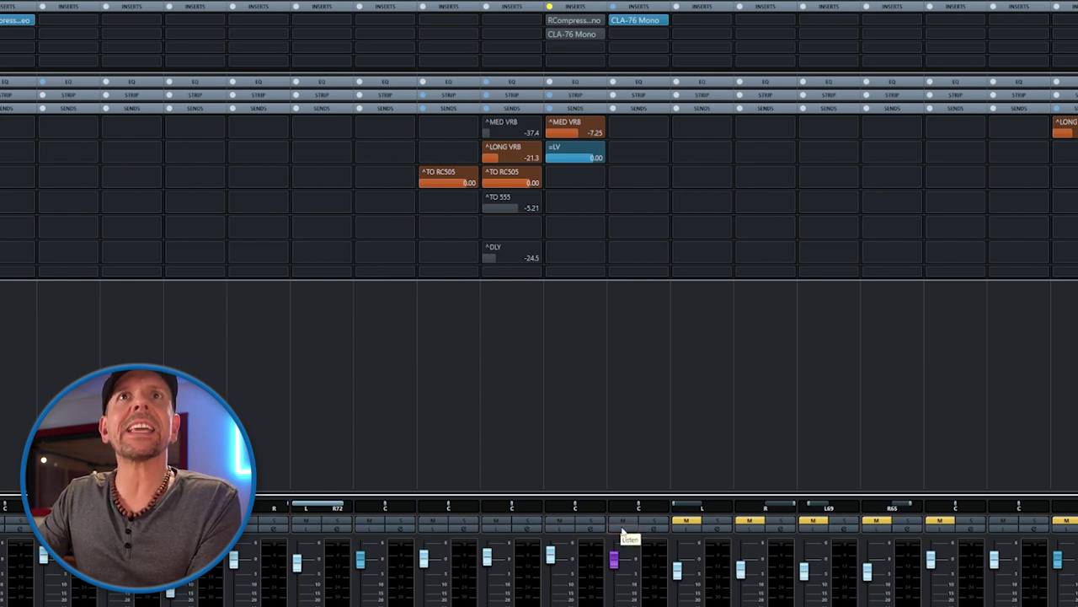
Open the =LV channel's CLA-76 compressor, place its window over the middle of the mixer and set its input to about 24.
mouse_move(627, 23)
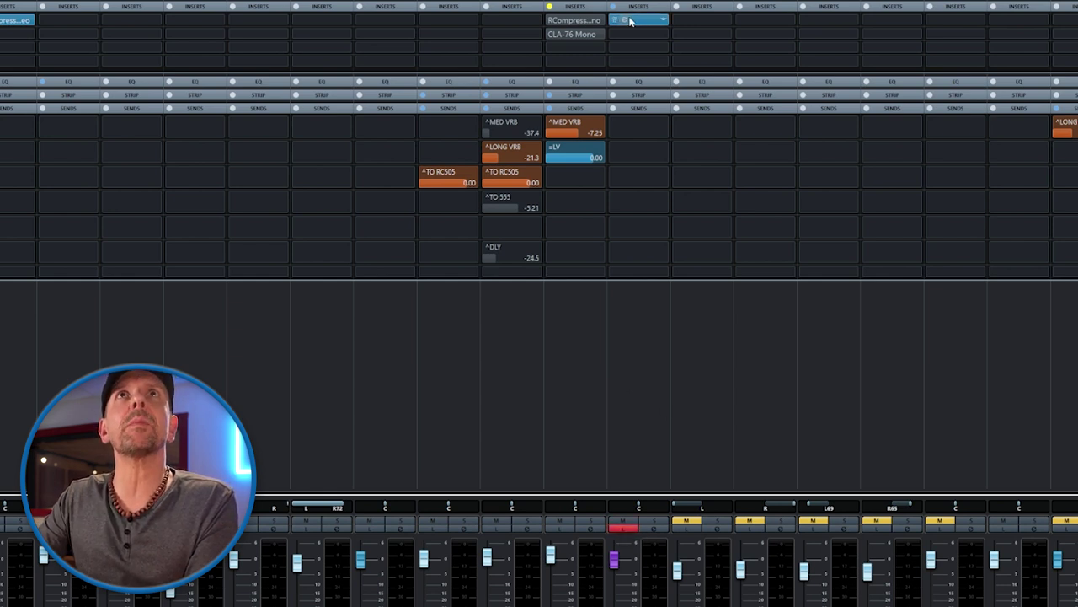
click(627, 23)
drag(898, 10, 452, 251)
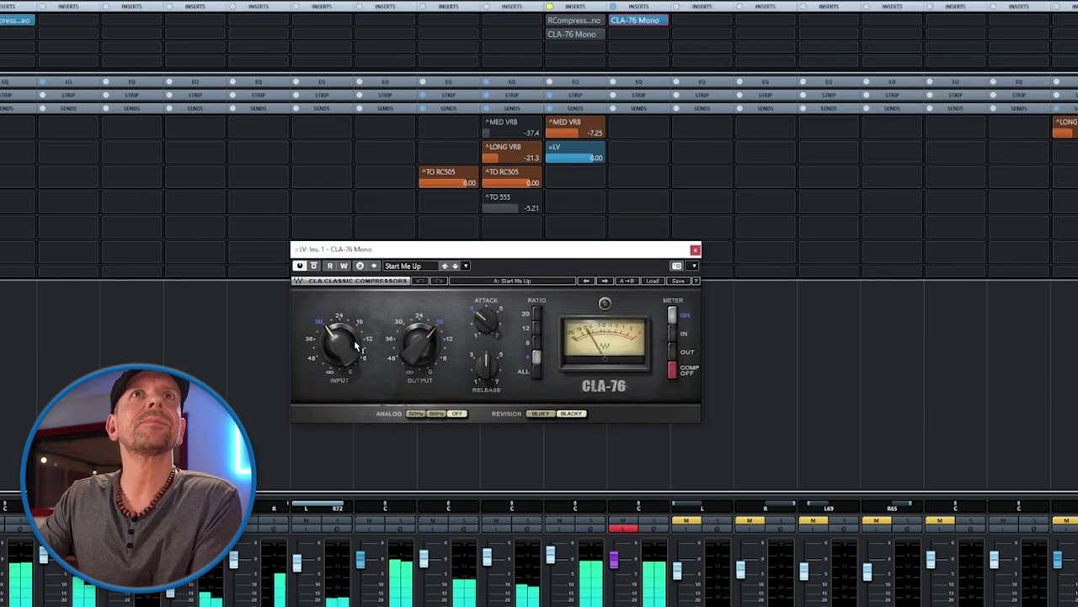
drag(339, 341, 340, 330)
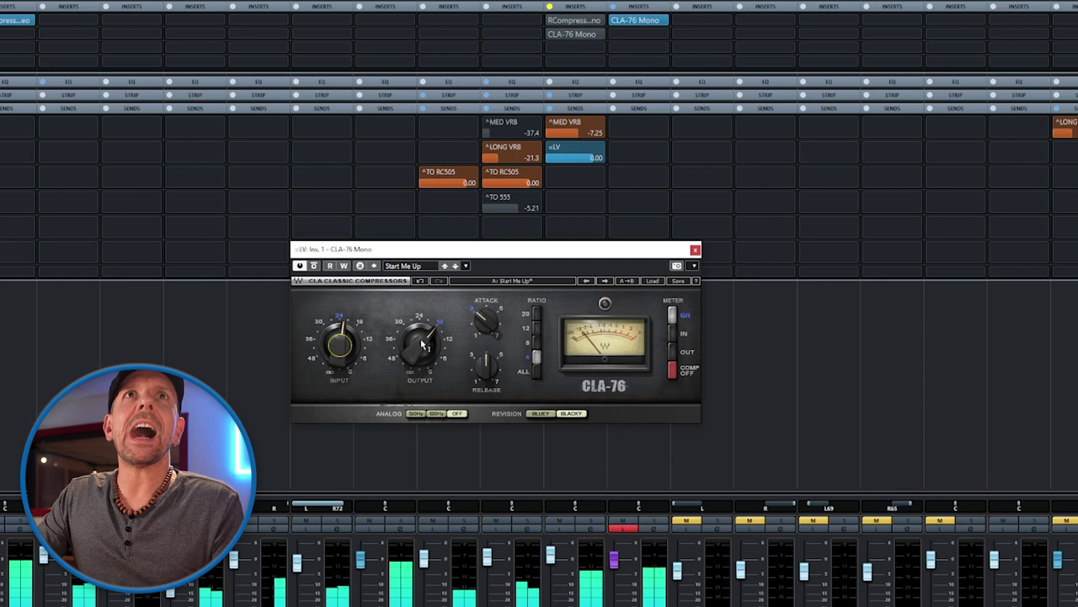
mouse_move(424, 339)
key(F3)
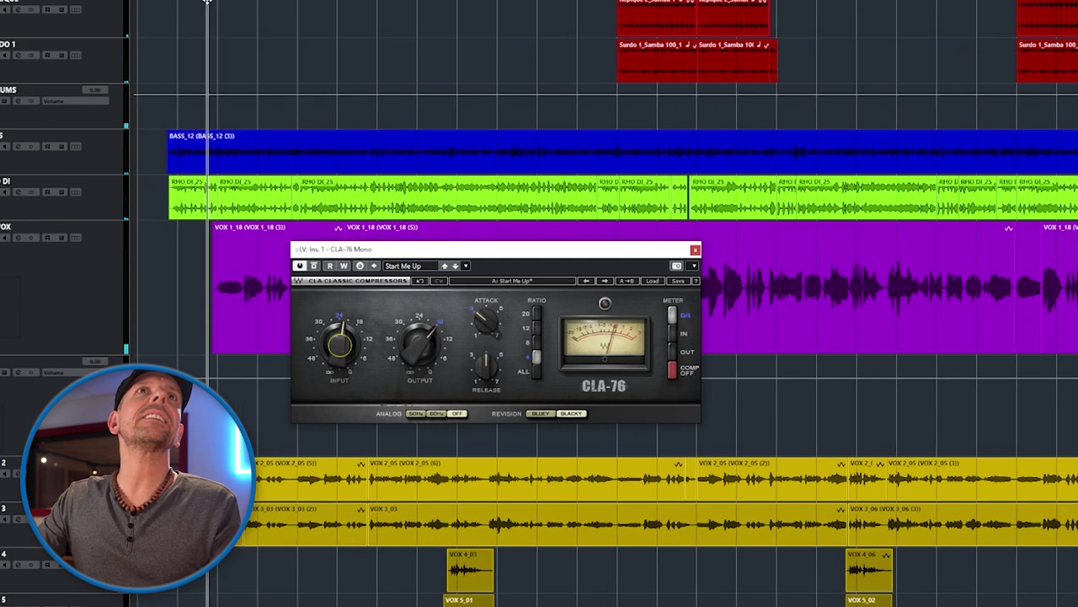
key(F3)
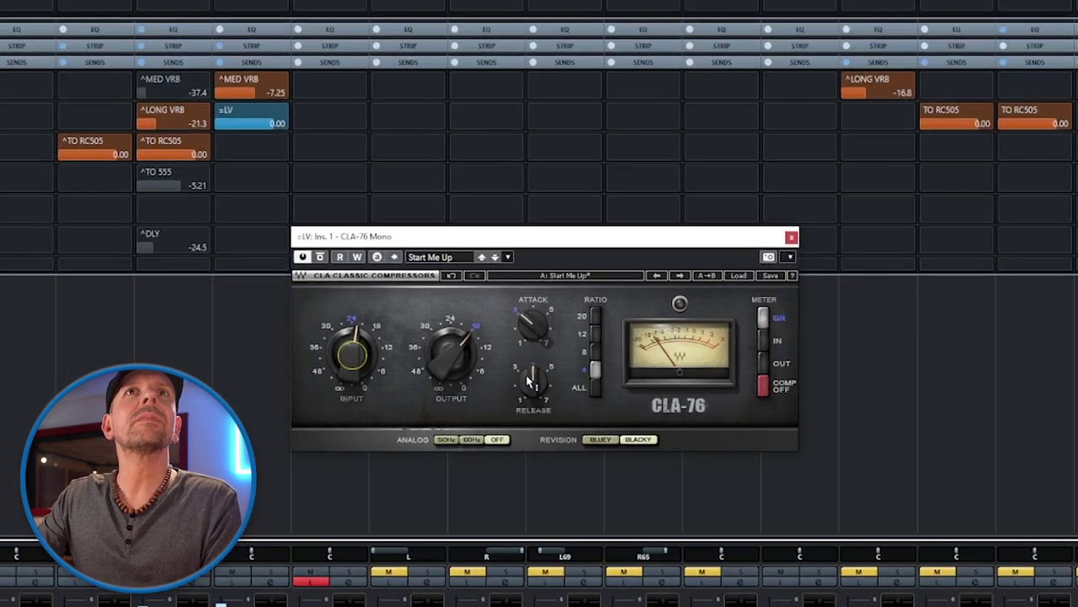
Set the =LV compressor's input to about 10, its output to -20.6 and its release to 7.00.
drag(389, 392, 389, 352)
drag(494, 366, 494, 360)
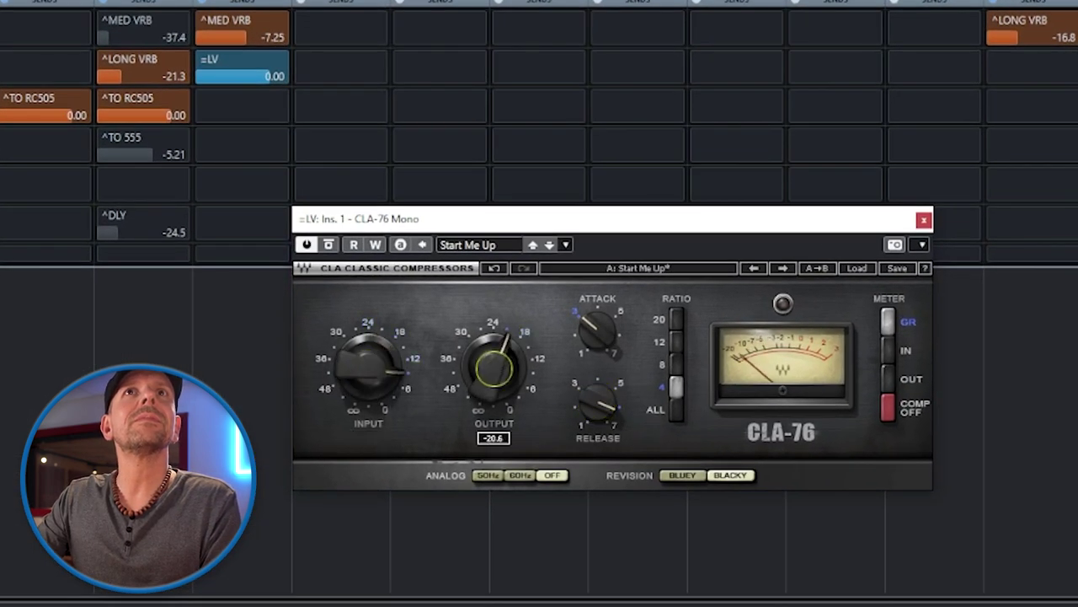
click(580, 404)
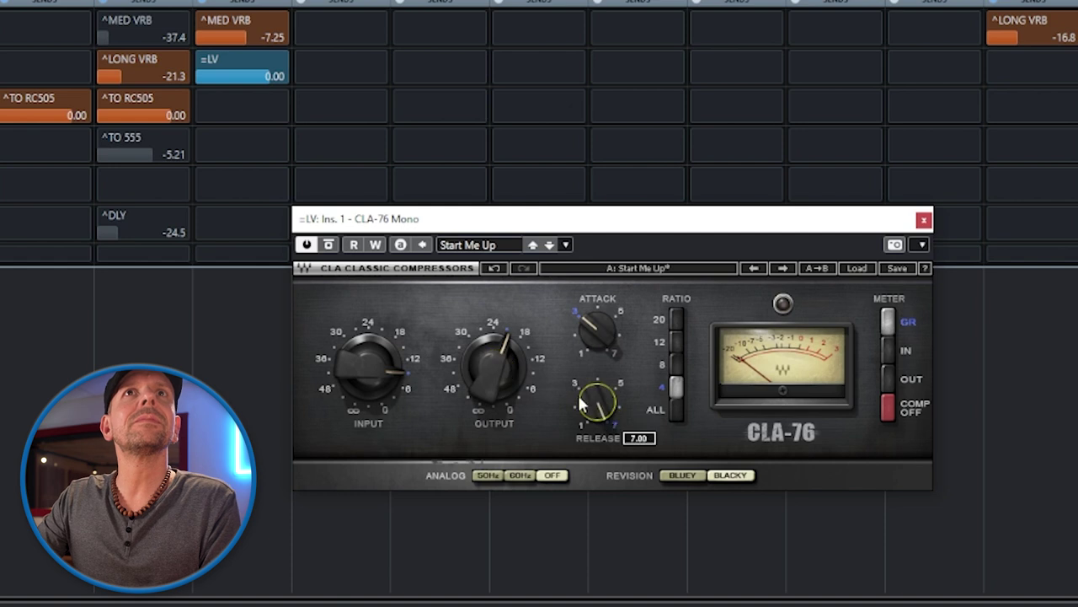
Try the ALL ratio on the =LV compressor, settle on ratio 8, reduce the input to between 18 and 12, and close the window.
click(674, 412)
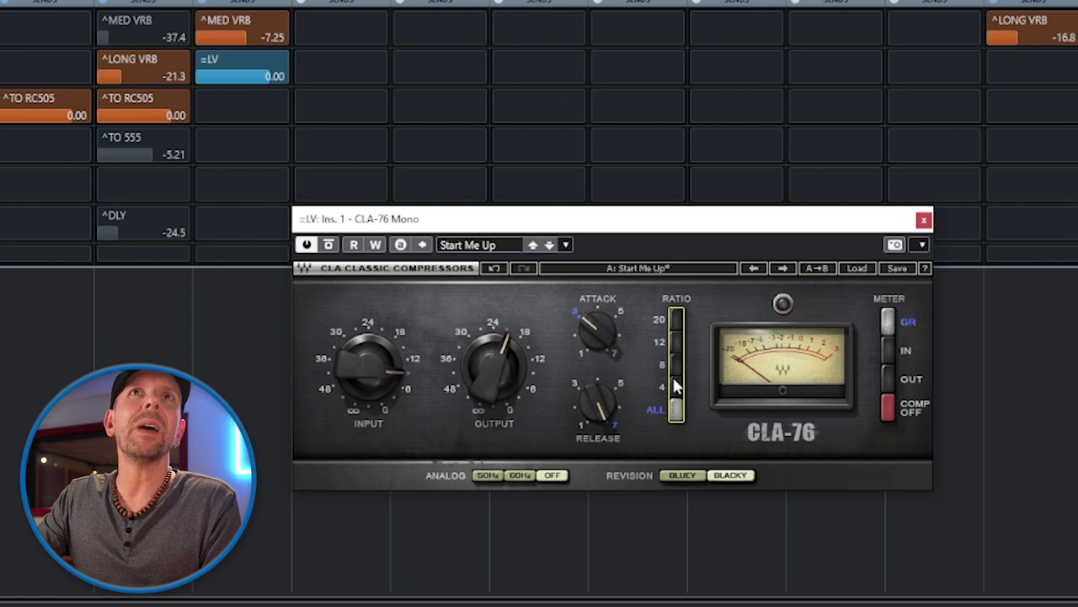
click(674, 369)
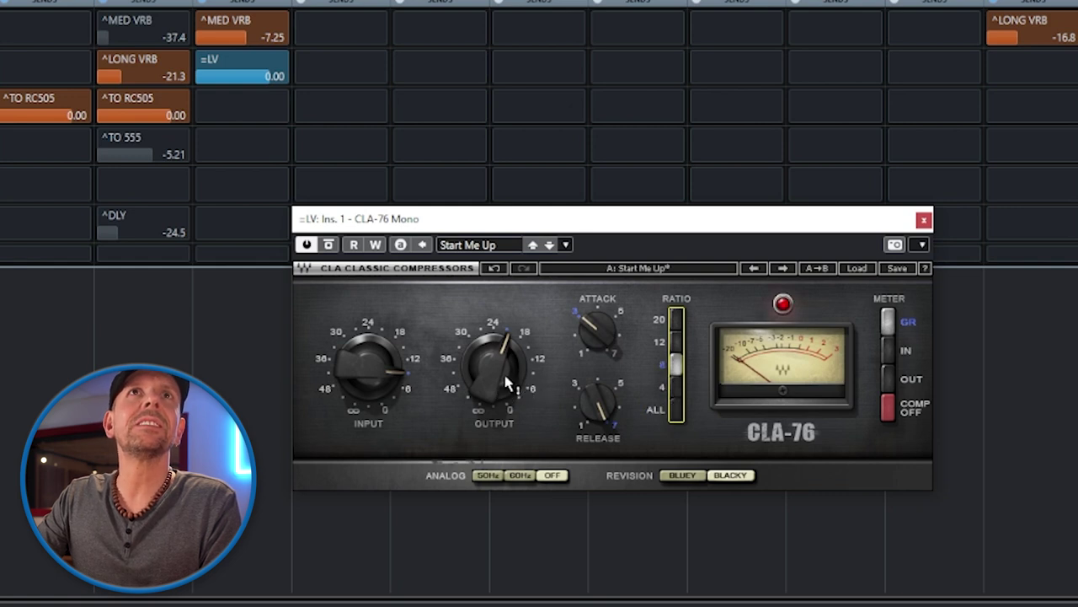
drag(370, 371, 370, 357)
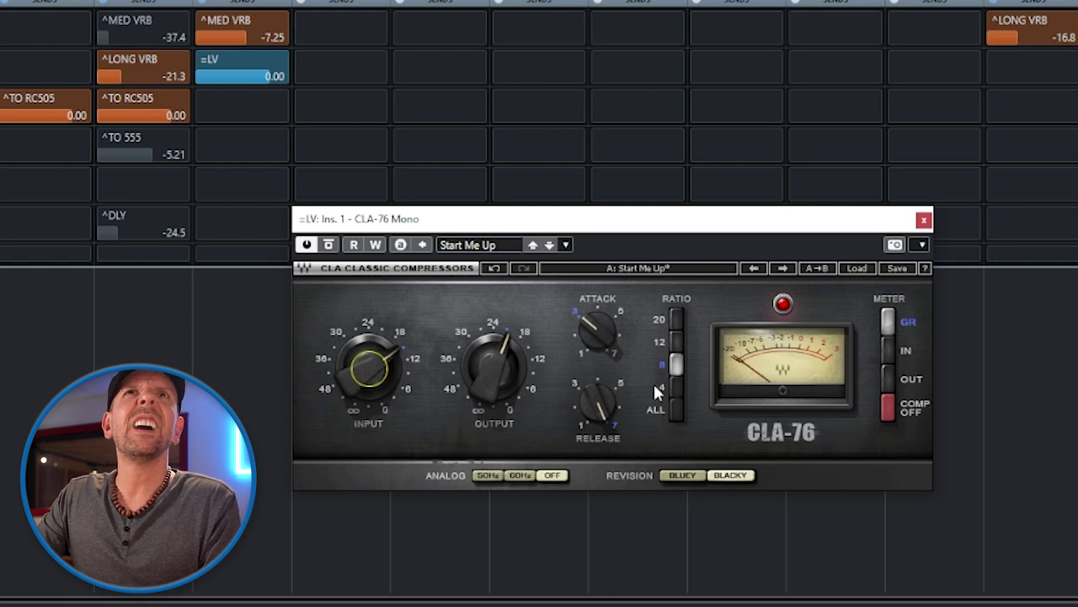
click(924, 221)
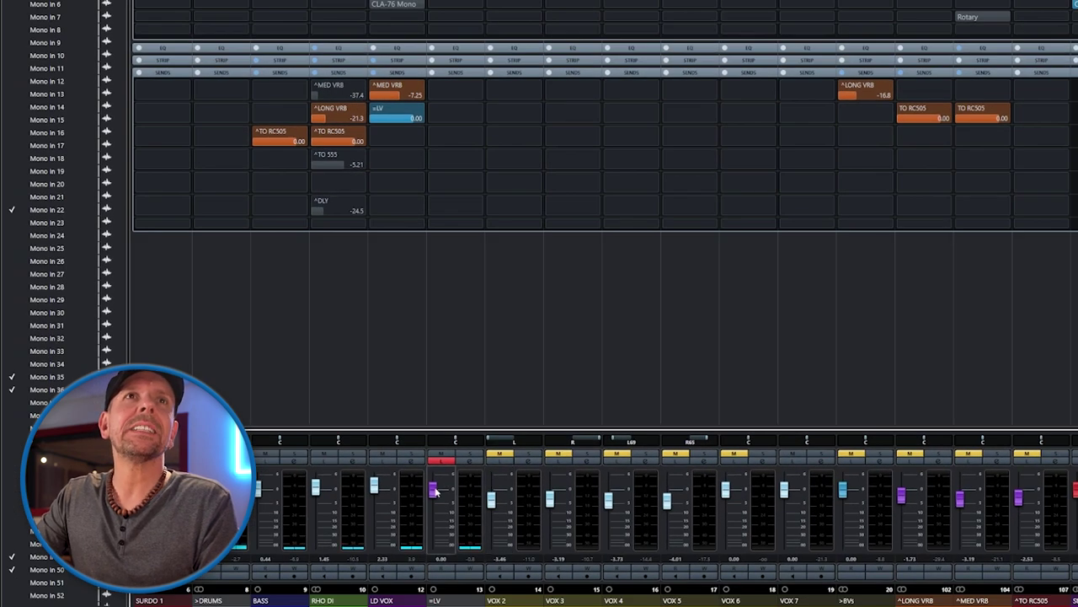
Pull the =LV fader fully down, turn off the channel's Listen, and set the LD VOX fader to -0.16.
drag(432, 491, 447, 565)
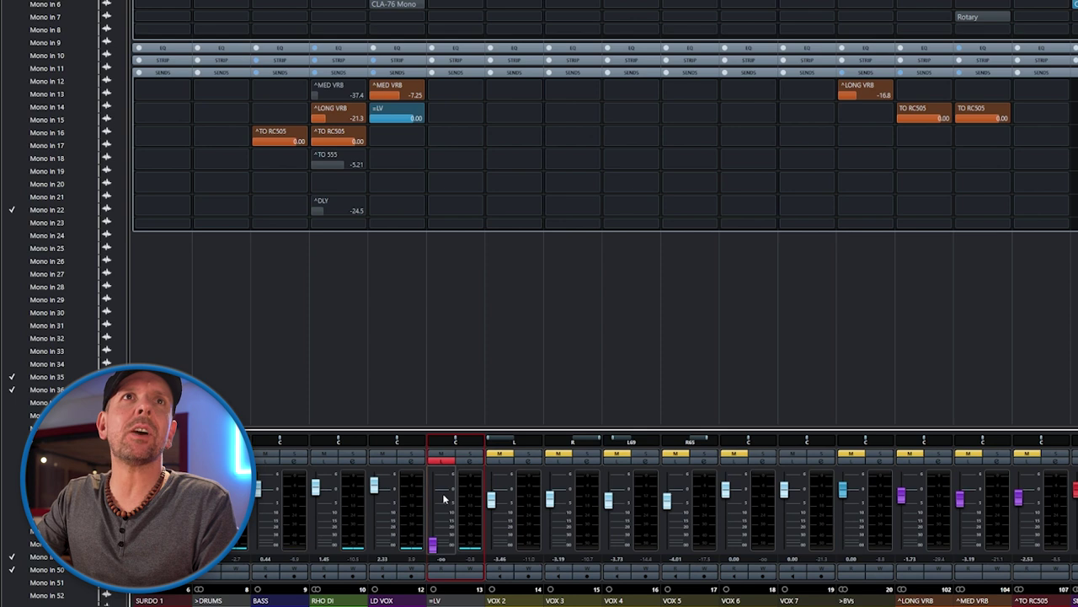
click(442, 461)
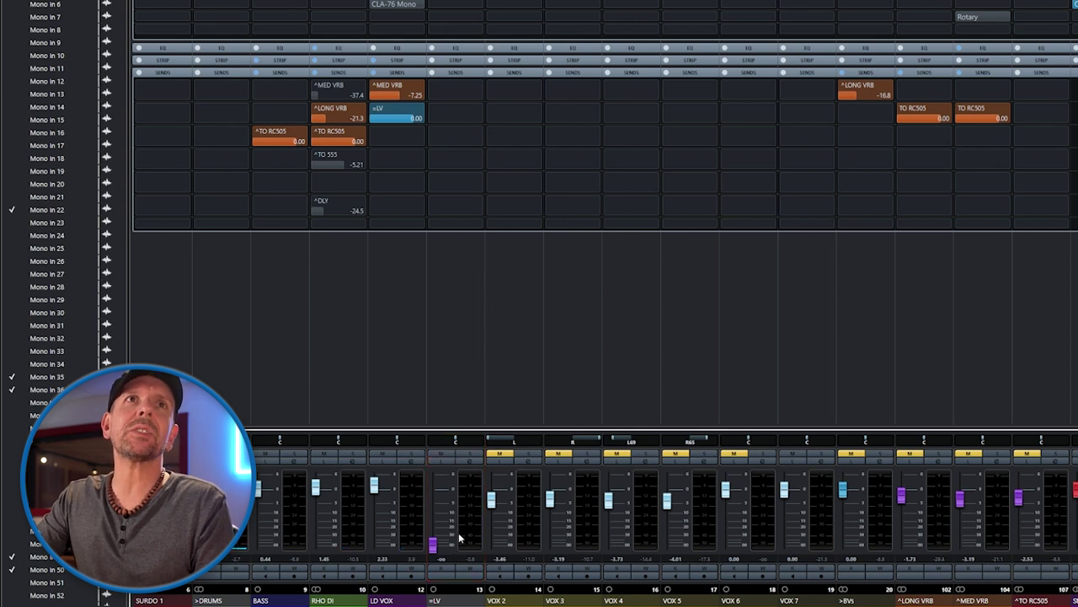
click(376, 493)
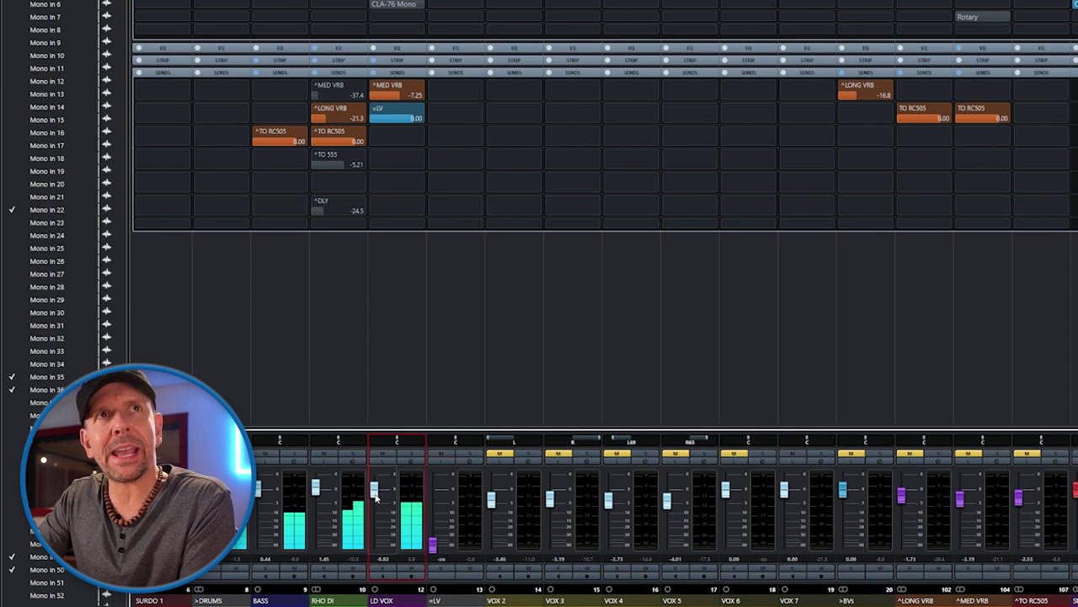
drag(377, 497, 377, 487)
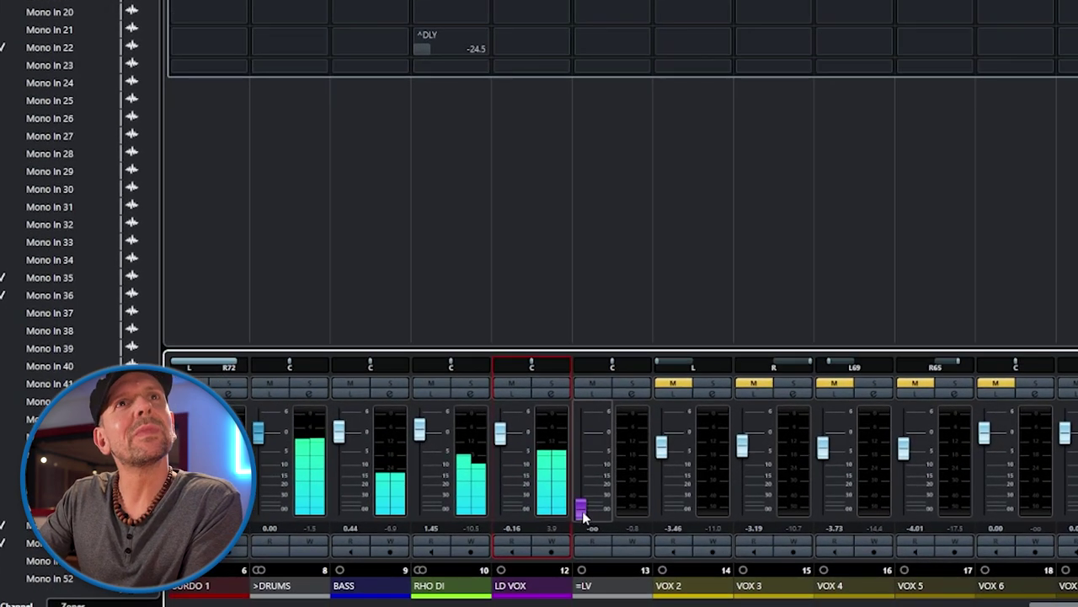
Raise the =LV fader to -13.4 and compare the mix with the parallel channel muted and unmuted.
drag(548, 523, 588, 481)
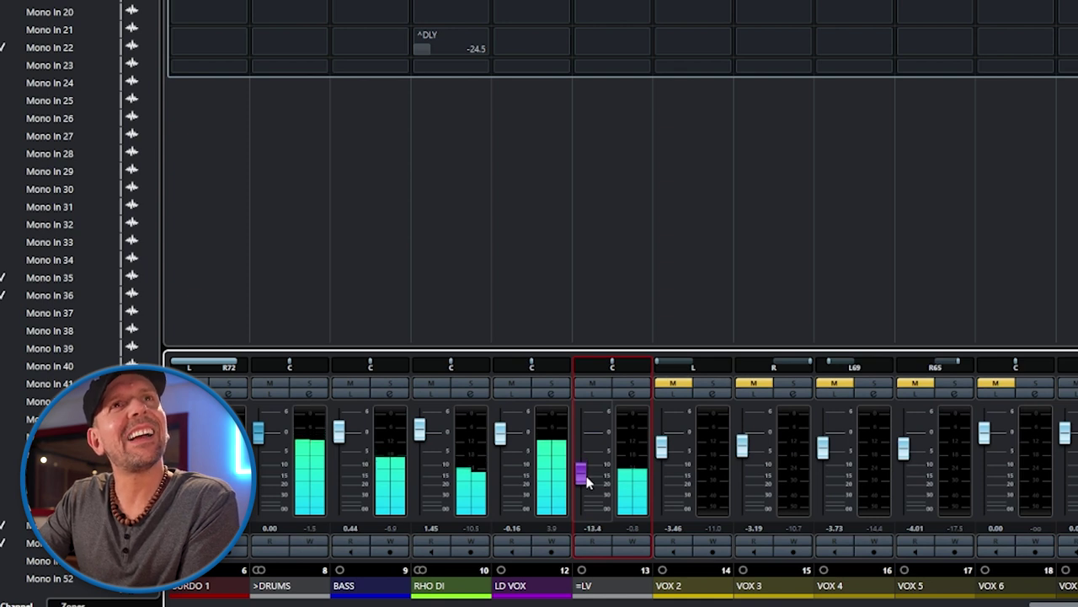
click(594, 385)
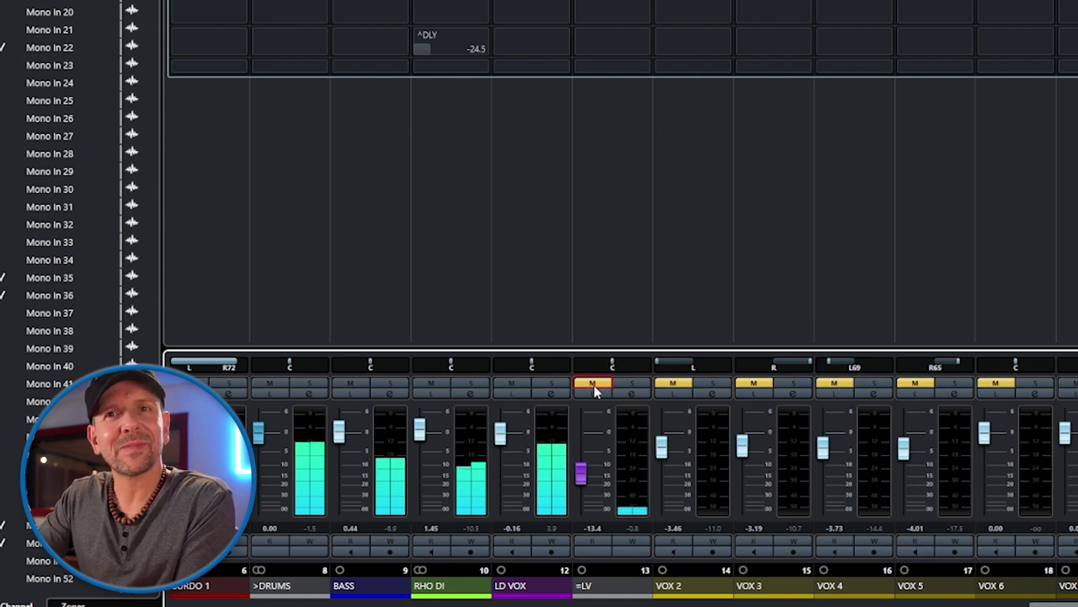
click(594, 385)
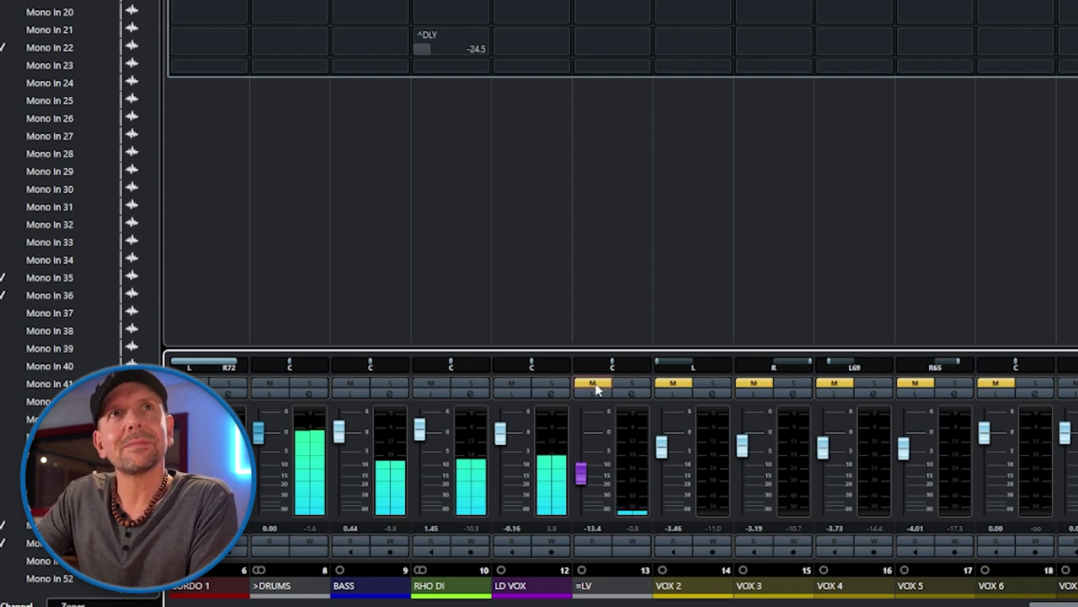
click(594, 385)
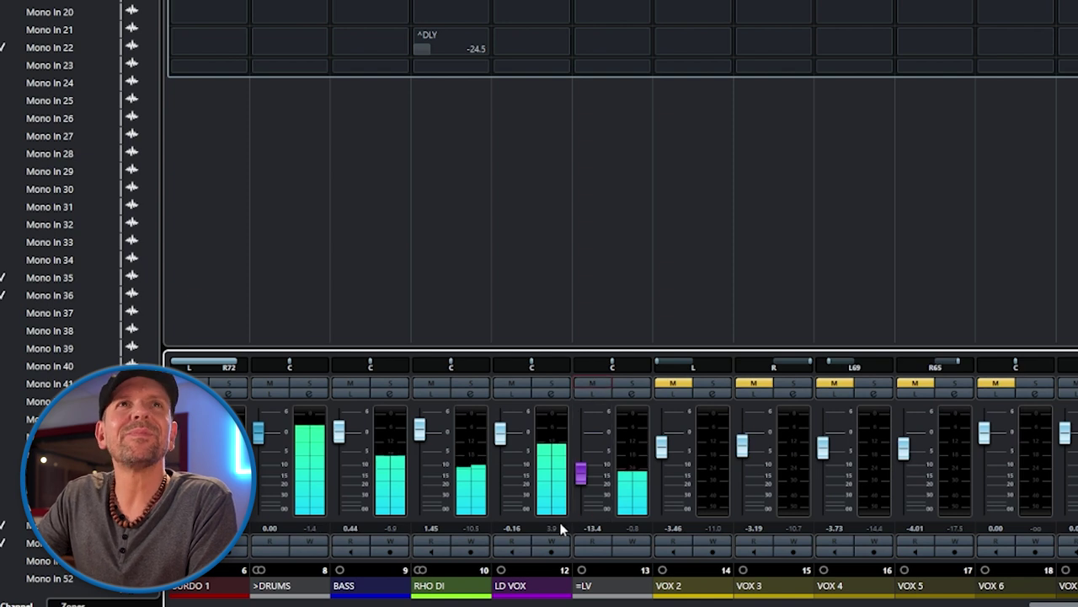
Lower the =LV fader to -14.5 and compare the mix again by muting and unmuting the channel.
drag(579, 478, 580, 482)
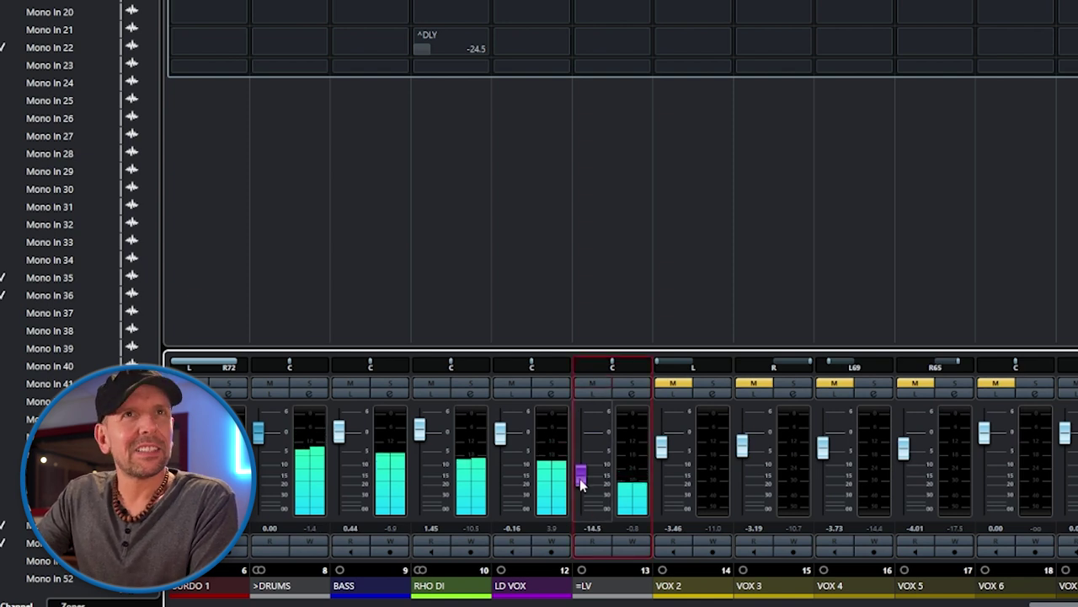
click(603, 389)
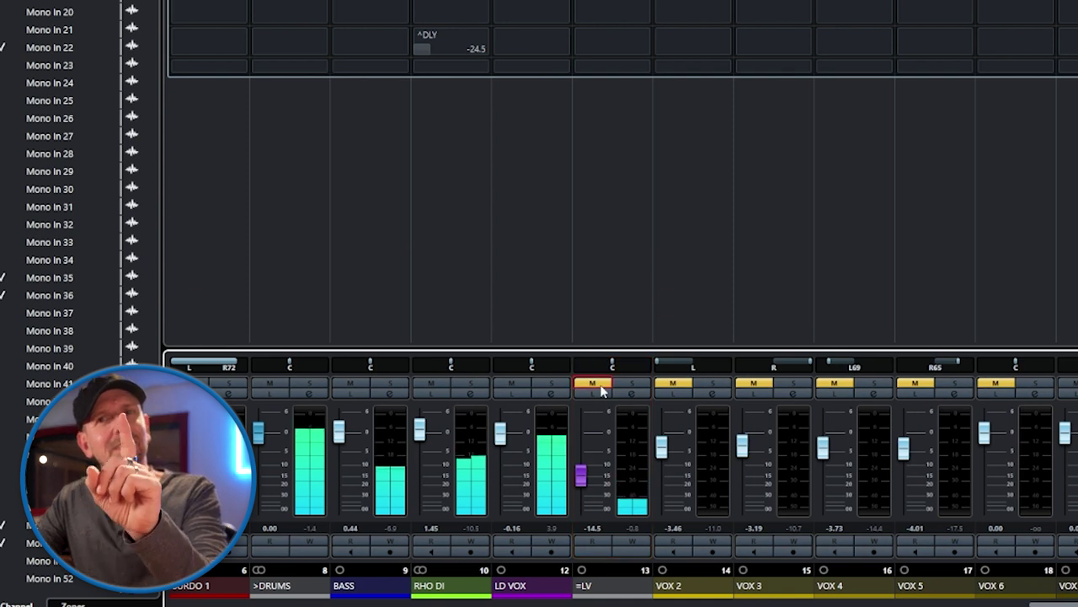
click(603, 390)
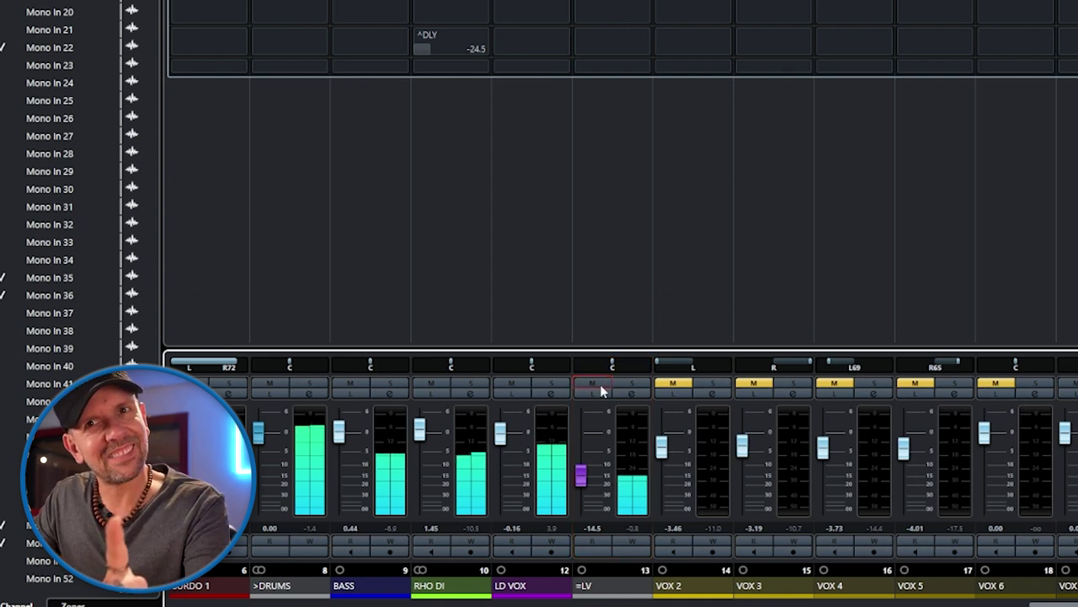